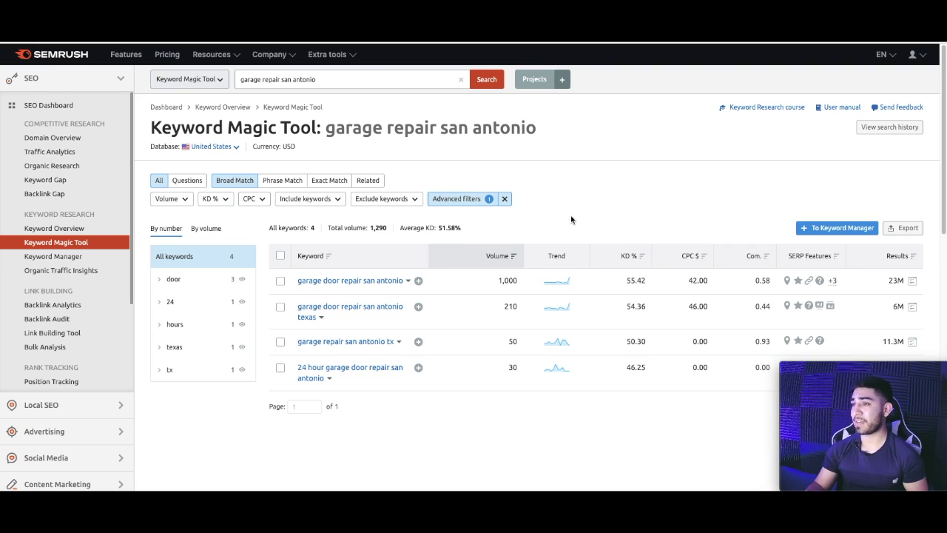
# - Apply the Local pack SERP feature filter to the keyword results for "garage repair san antonio"
pyautogui.tripleClick(328, 80)
pyautogui.click(328, 80)
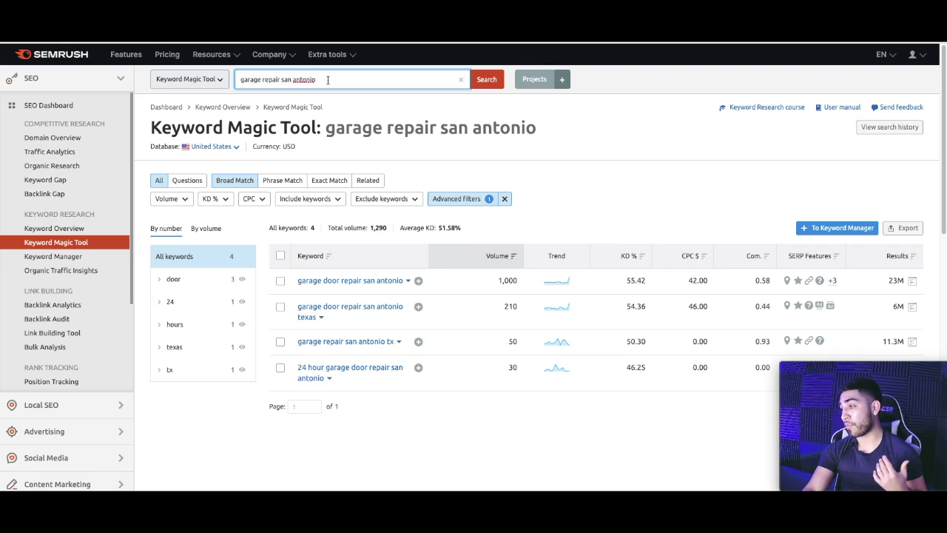
pyautogui.click(464, 205)
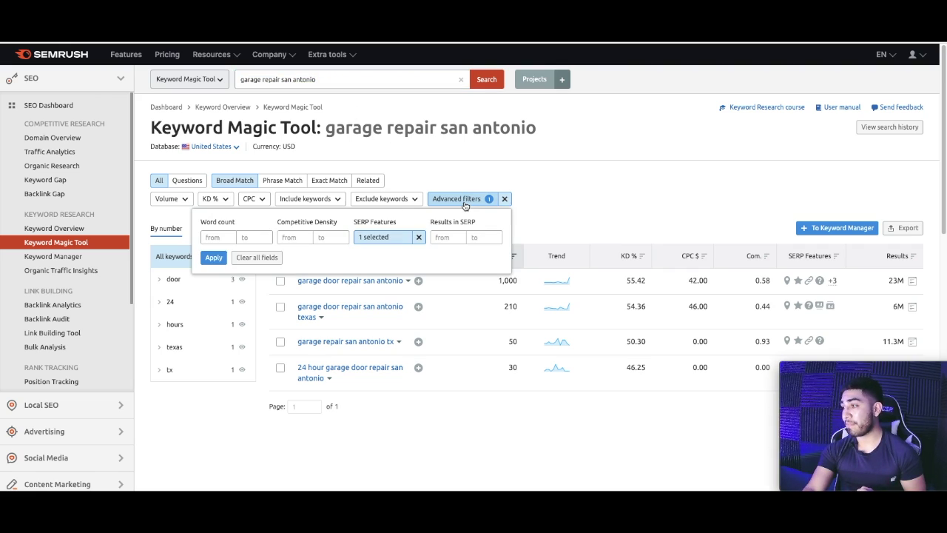
pyautogui.click(388, 238)
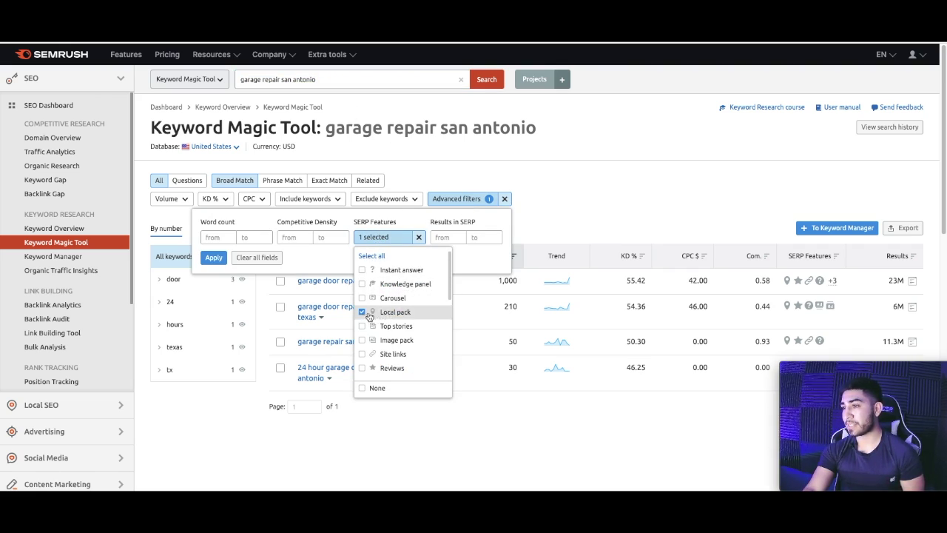
pyautogui.click(214, 257)
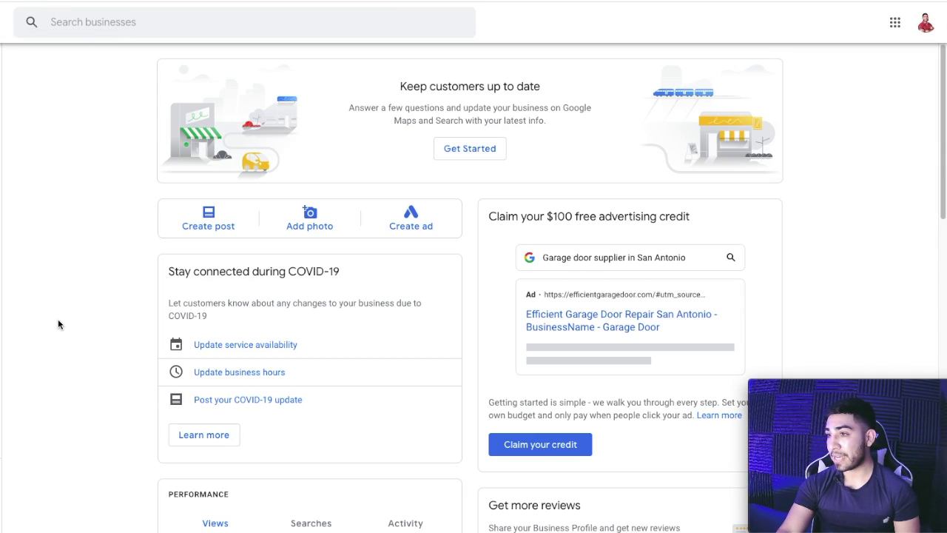
# - Look over the Google My Business home page, and check the service pages listed under Residential and Commercial on the Efficient Garage Door website
pyautogui.scroll(-2, 57, 324)
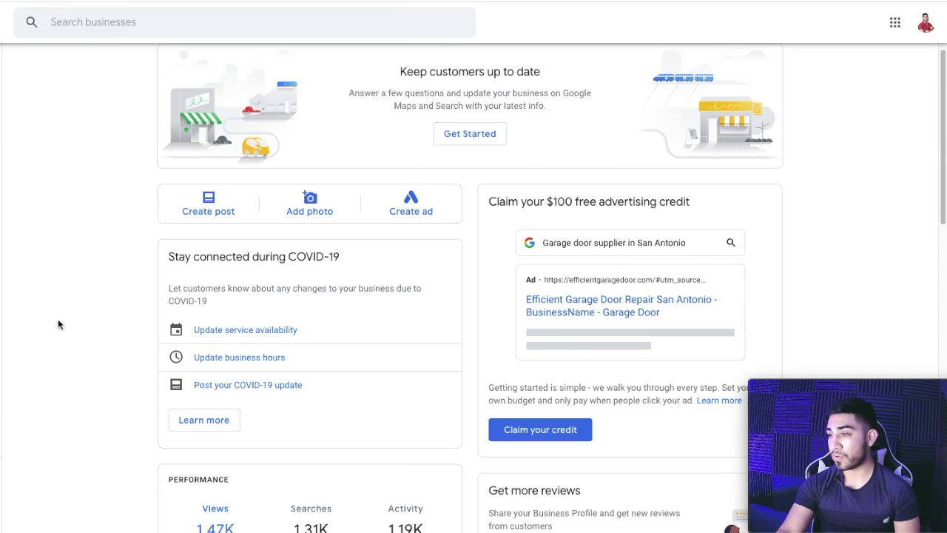
pyautogui.scroll(-1, 80, 384)
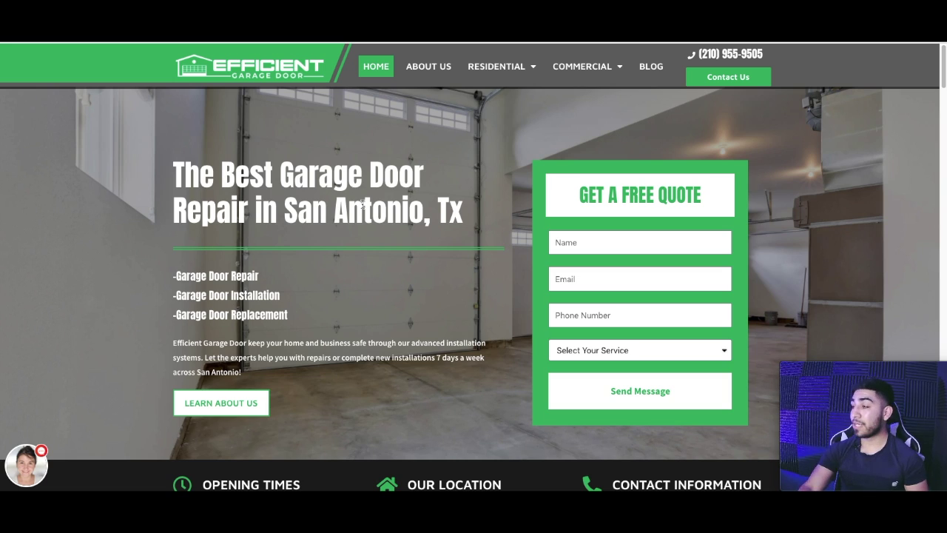
pyautogui.moveTo(490, 74)
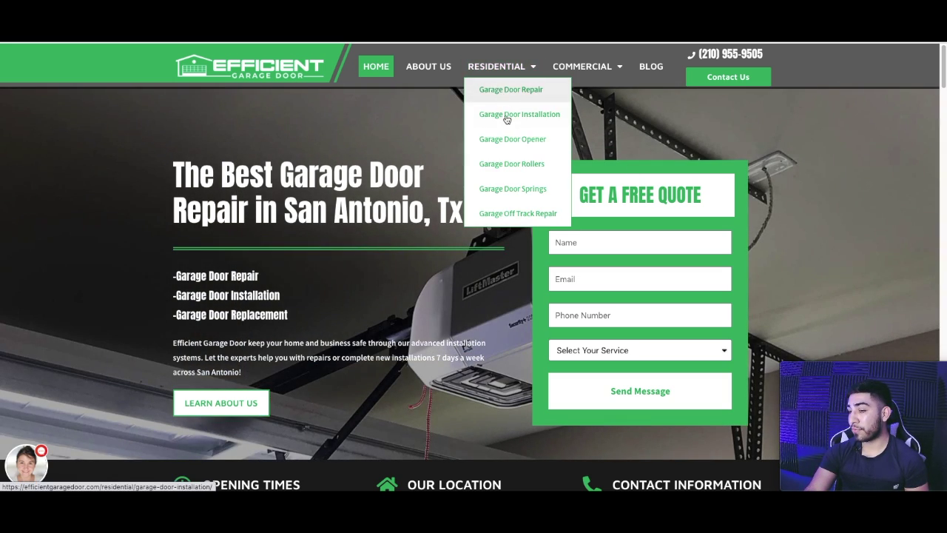
pyautogui.moveTo(584, 66)
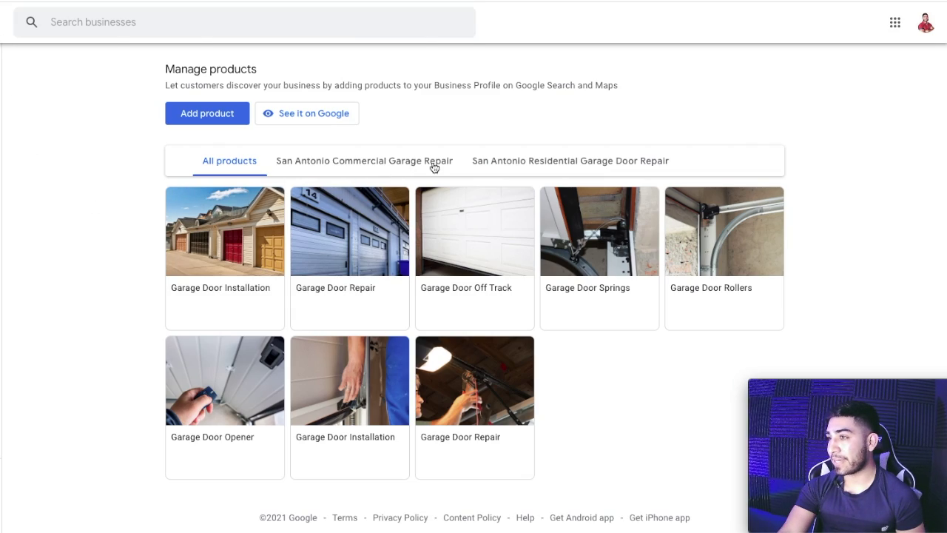
# - Open the Garage Door Off Track product in the San Antonio Residential Garage Door Repair category and review its name and category choices
pyautogui.click(544, 167)
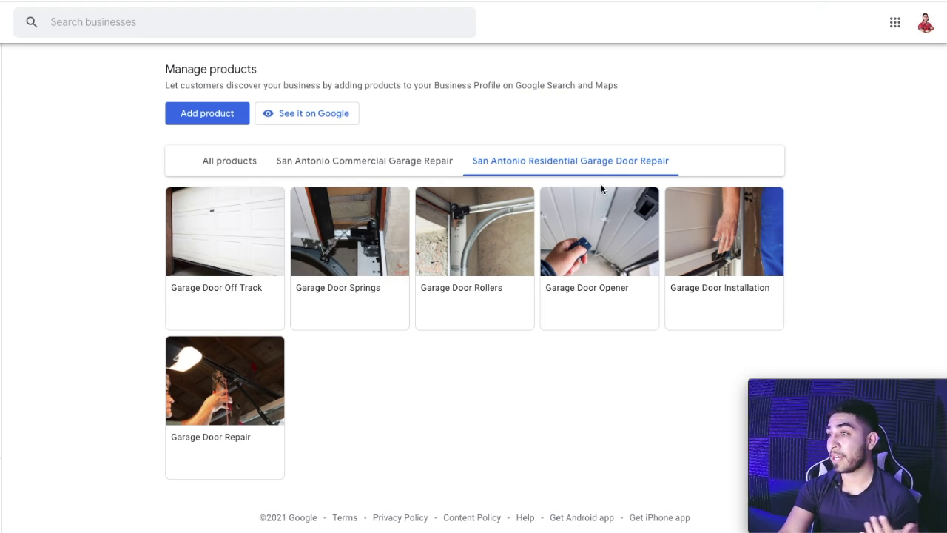
pyautogui.click(222, 255)
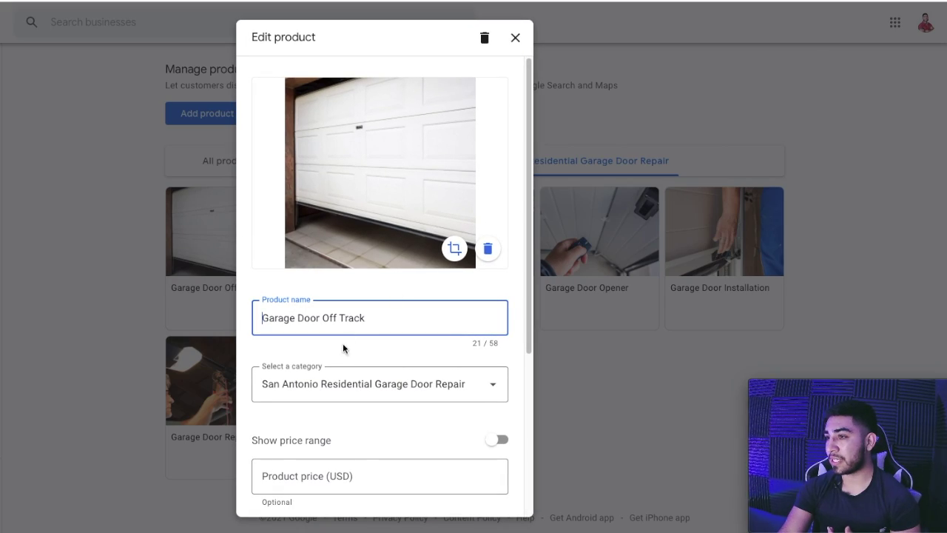
pyautogui.moveTo(377, 317); pyautogui.dragTo(239, 321)
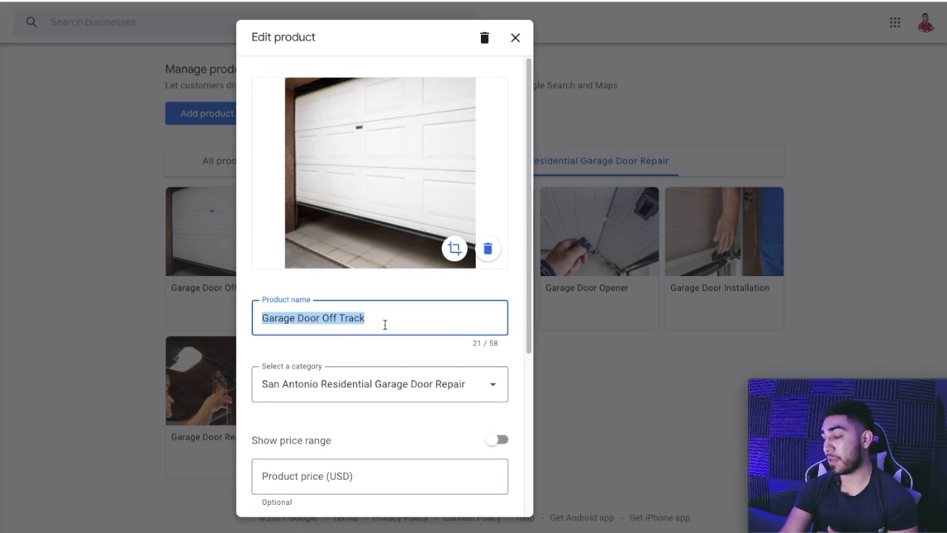
pyautogui.click(384, 325)
pyautogui.scroll(-2, 381, 385)
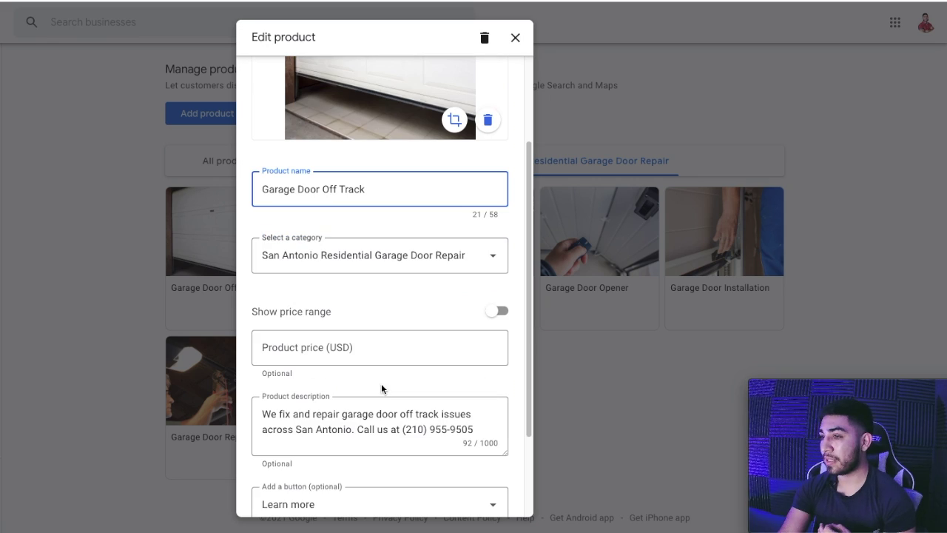
pyautogui.click(322, 258)
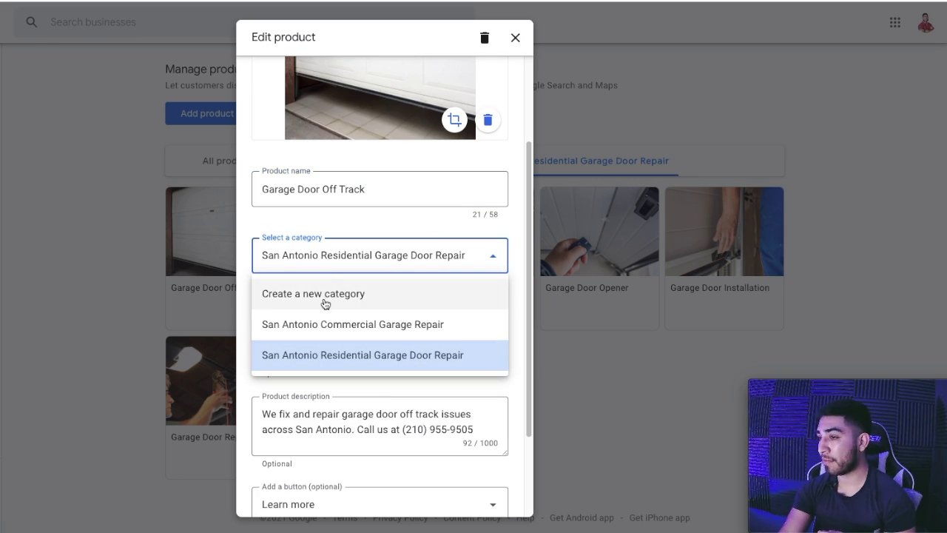
pyautogui.click(258, 244)
pyautogui.scroll(-2, 323, 310)
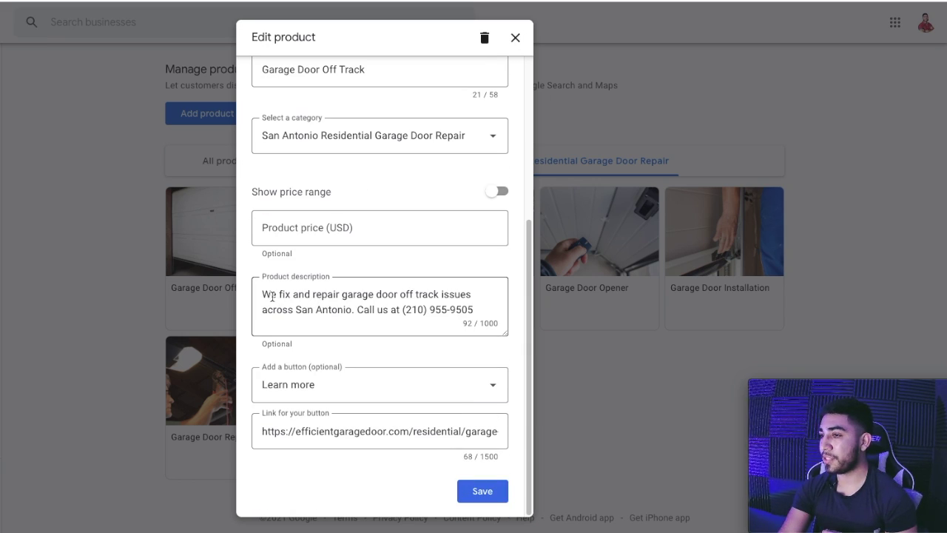
# - Correct "off track" to "off-track" in the product description
pyautogui.moveTo(262, 294); pyautogui.dragTo(391, 296)
pyautogui.click(409, 305)
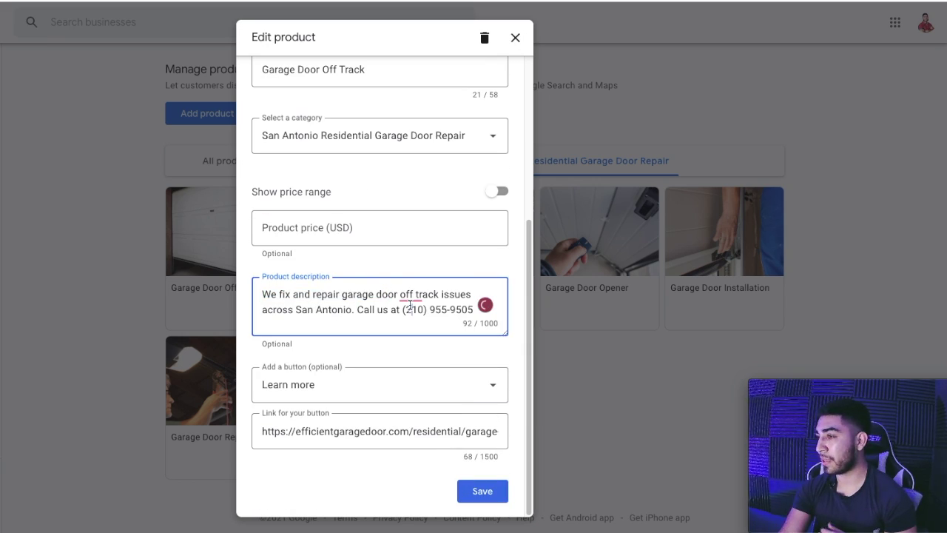
pyautogui.moveTo(418, 295)
pyautogui.click(424, 328)
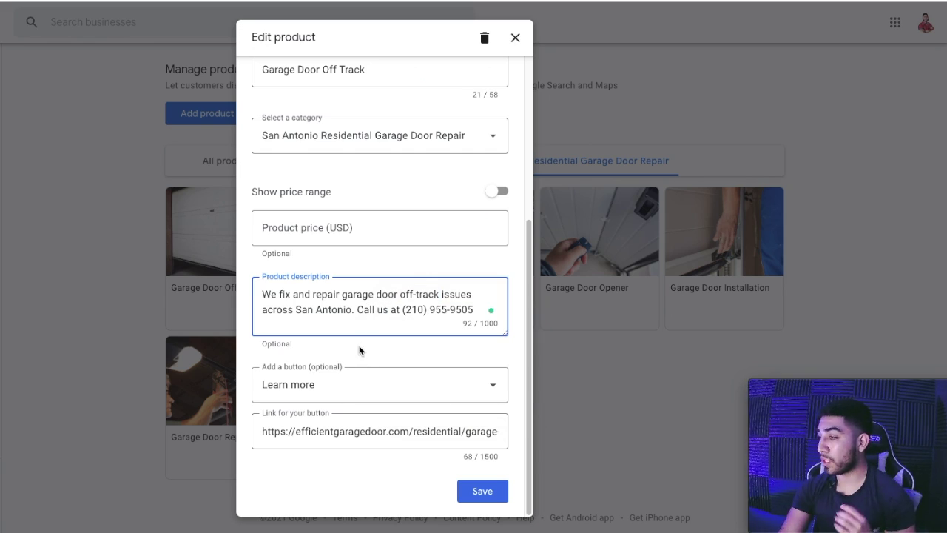
# - Review the product's button options and its full button link, and close the product editor
pyautogui.click(310, 395)
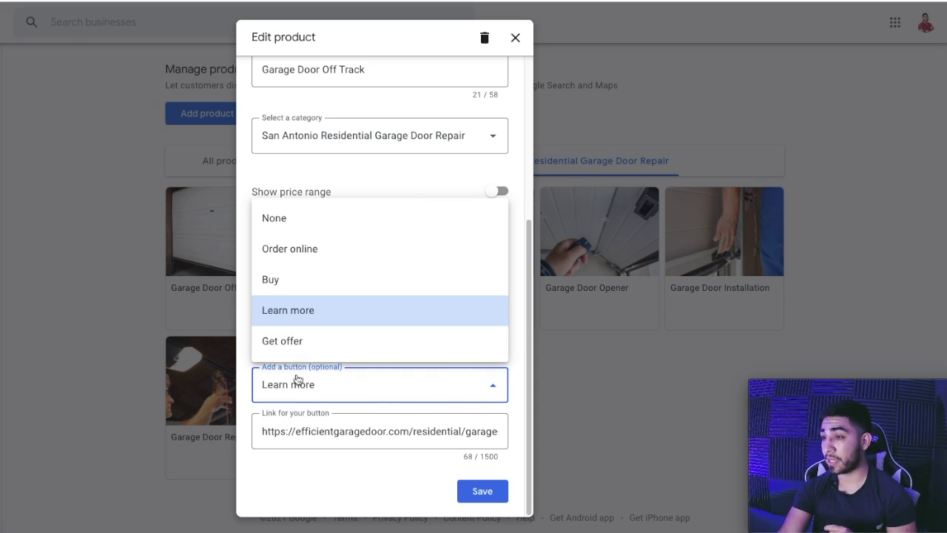
pyautogui.click(290, 387)
pyautogui.click(265, 432)
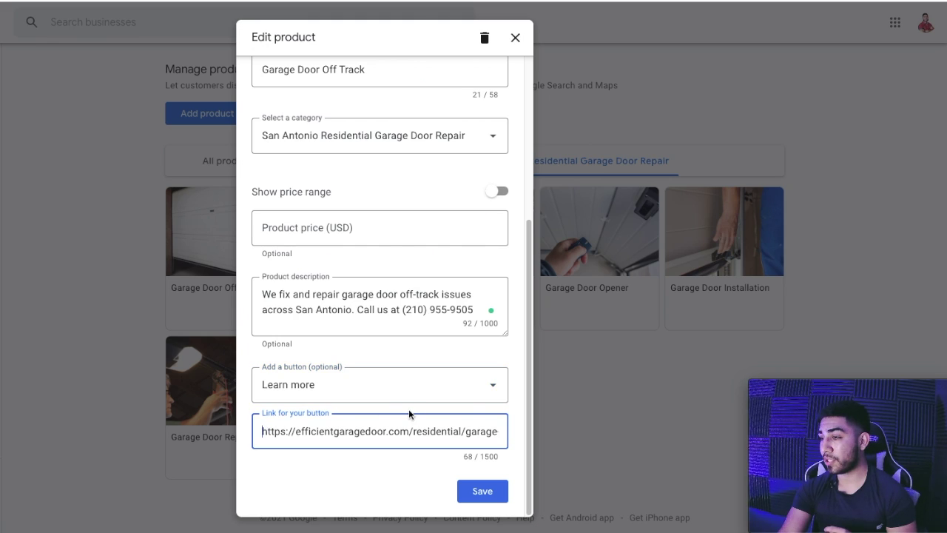
pyautogui.hotkey('ctrl', 'a')
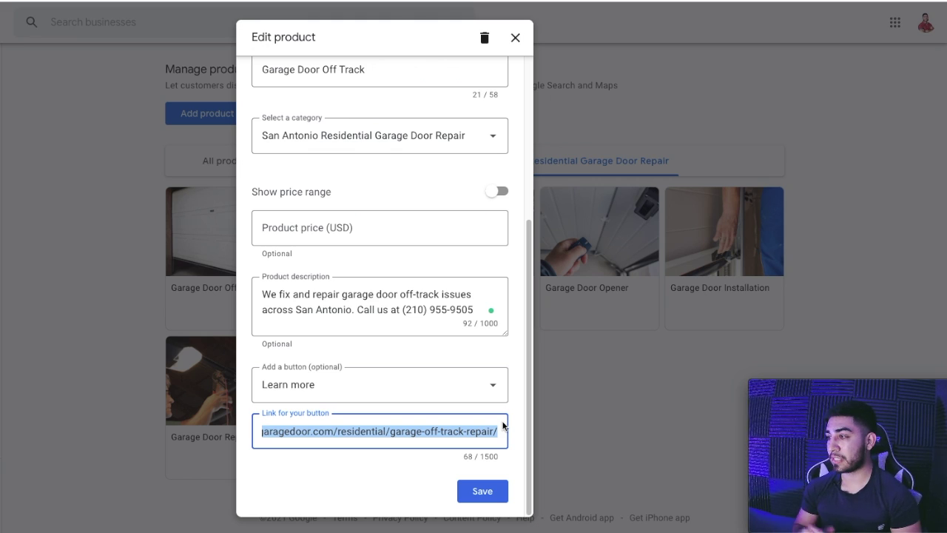
pyautogui.click(623, 359)
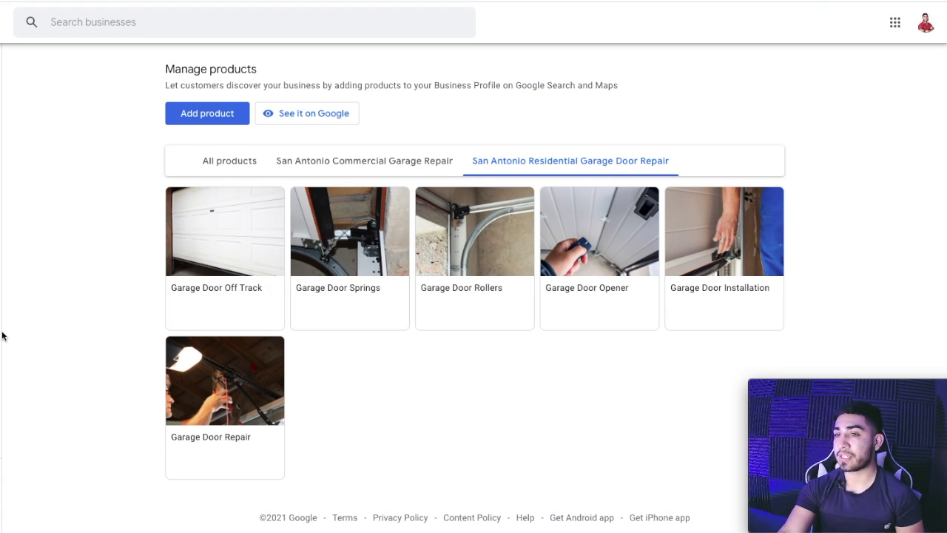
# - Open the new profile performance report from the business insights and set its time period to Dec 2020–Feb 2021
pyautogui.click(5, 303)
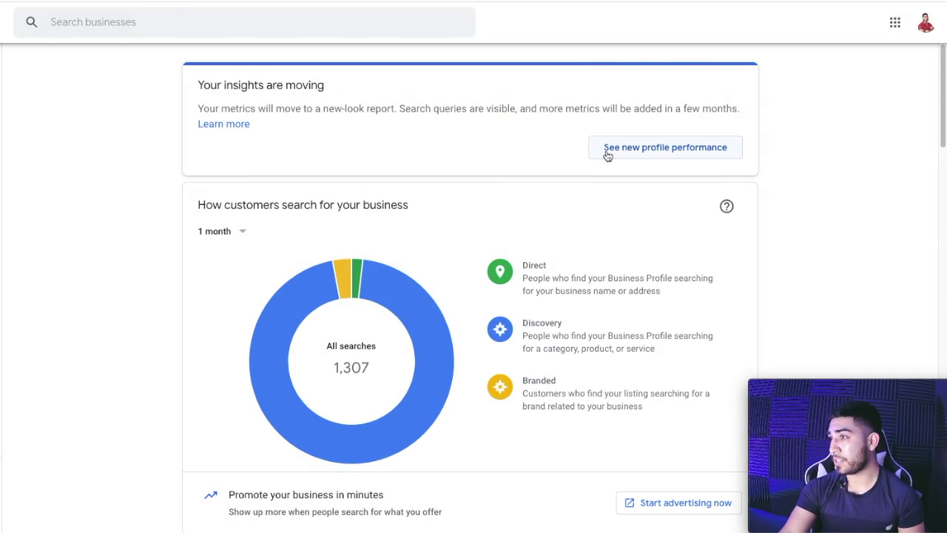
pyautogui.click(652, 149)
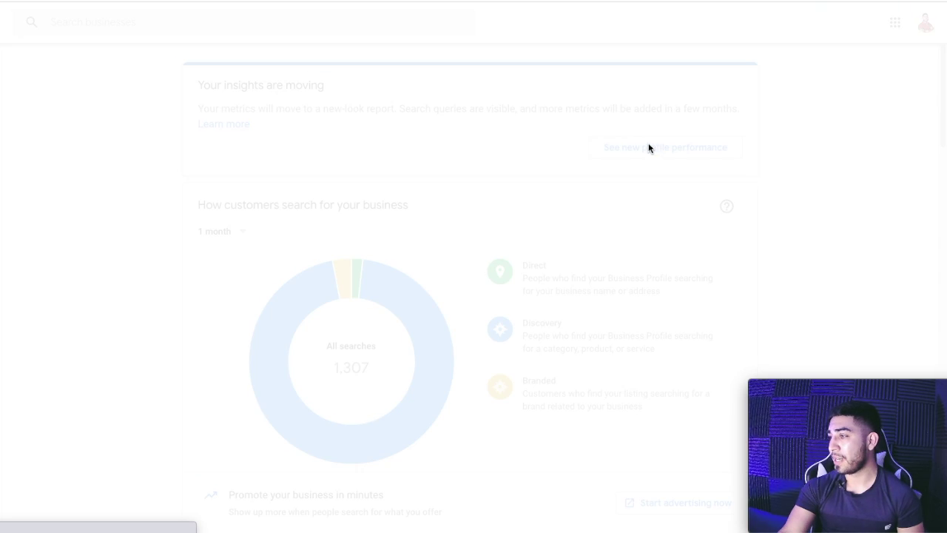
pyautogui.click(412, 118)
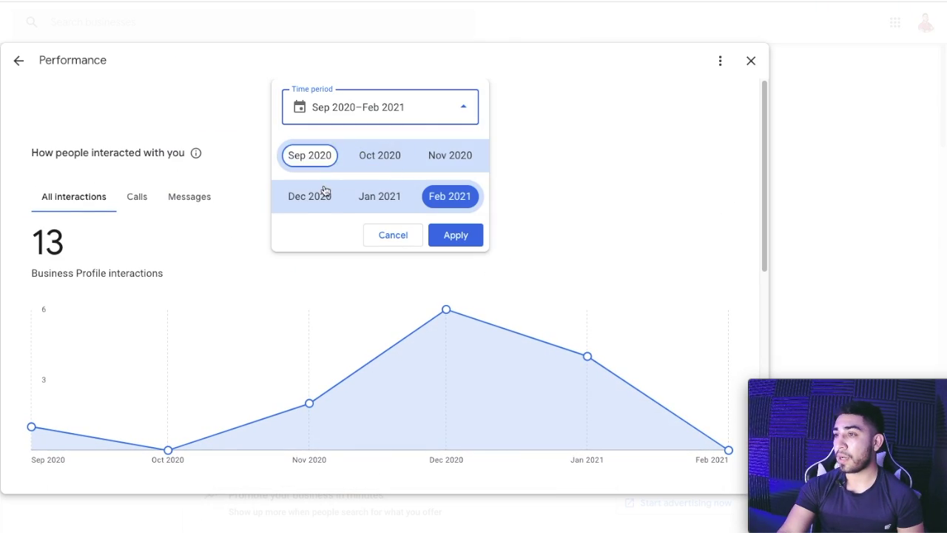
pyautogui.click(317, 202)
pyautogui.click(446, 199)
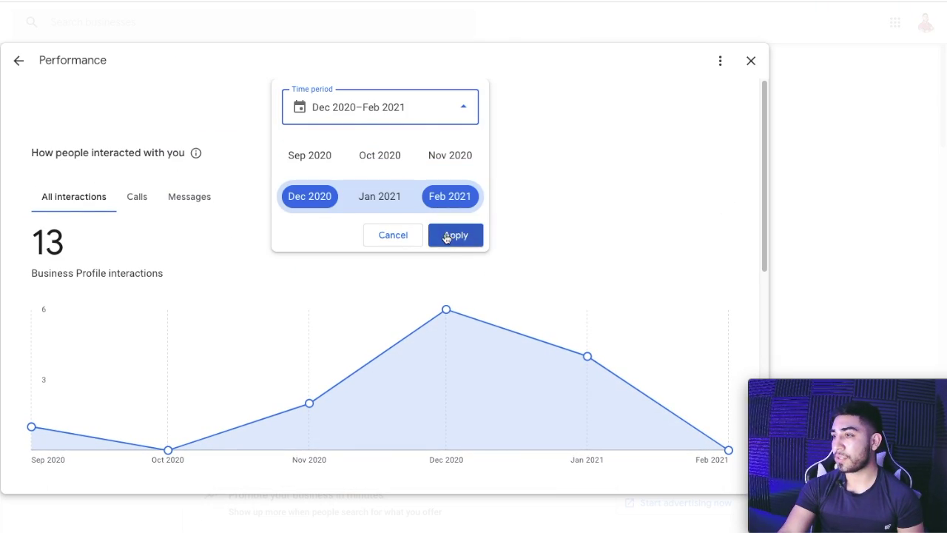
pyautogui.click(452, 234)
# - Examine the full breakdown of search terms that returned the Business Profile, and close the performance report
pyautogui.scroll(-4, 222, 342)
pyautogui.scroll(-3, 221, 344)
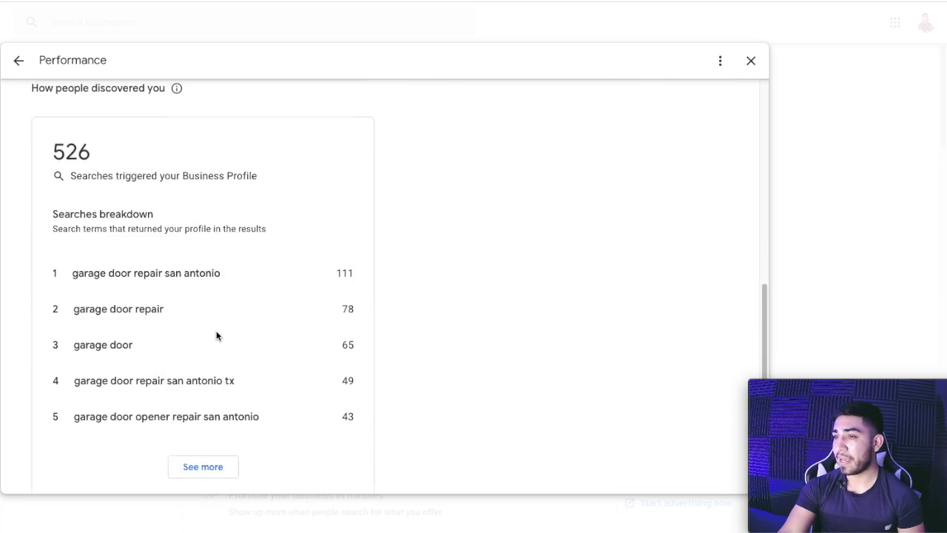
pyautogui.click(195, 432)
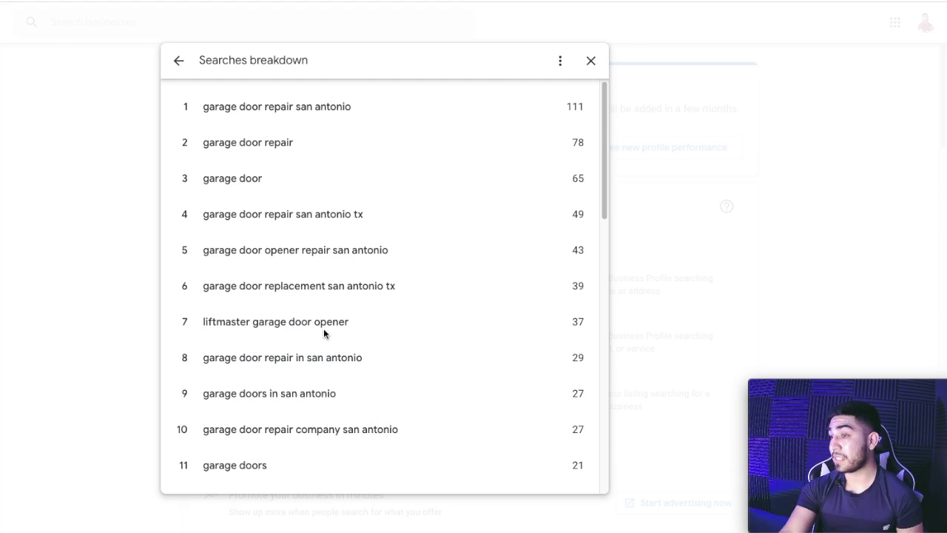
pyautogui.scroll(-5, 346, 325)
pyautogui.scroll(-2, 346, 328)
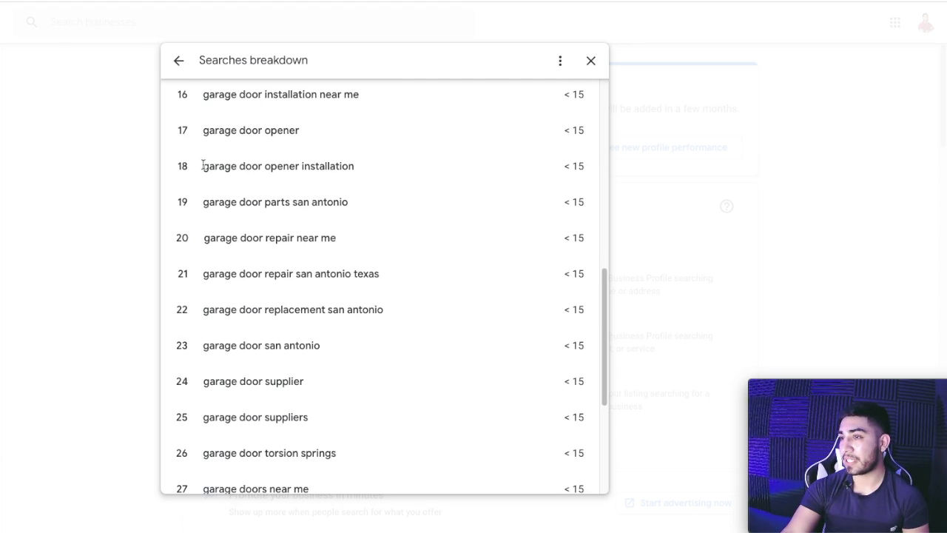
pyautogui.scroll(-4, 279, 274)
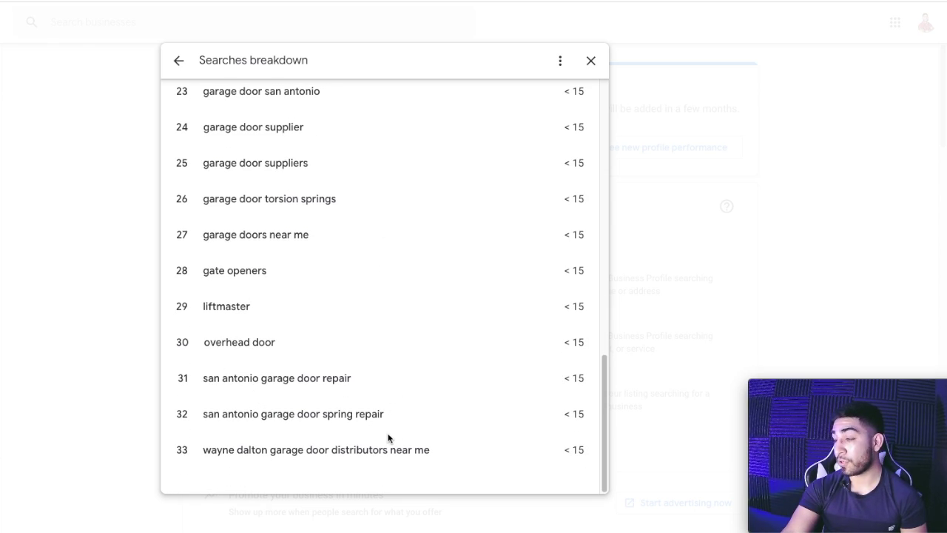
pyautogui.scroll(3, 245, 396)
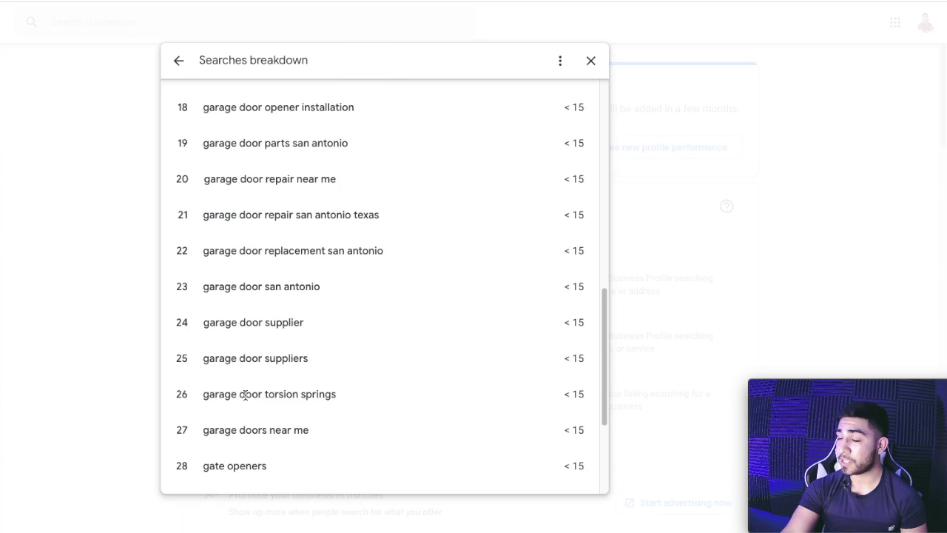
pyautogui.scroll(1, 245, 396)
pyautogui.scroll(6, 283, 313)
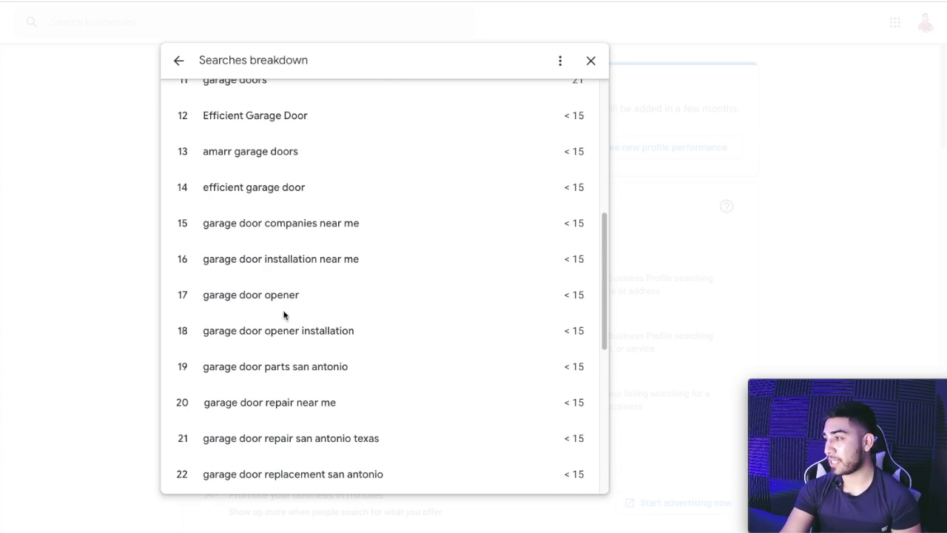
pyautogui.scroll(2, 313, 279)
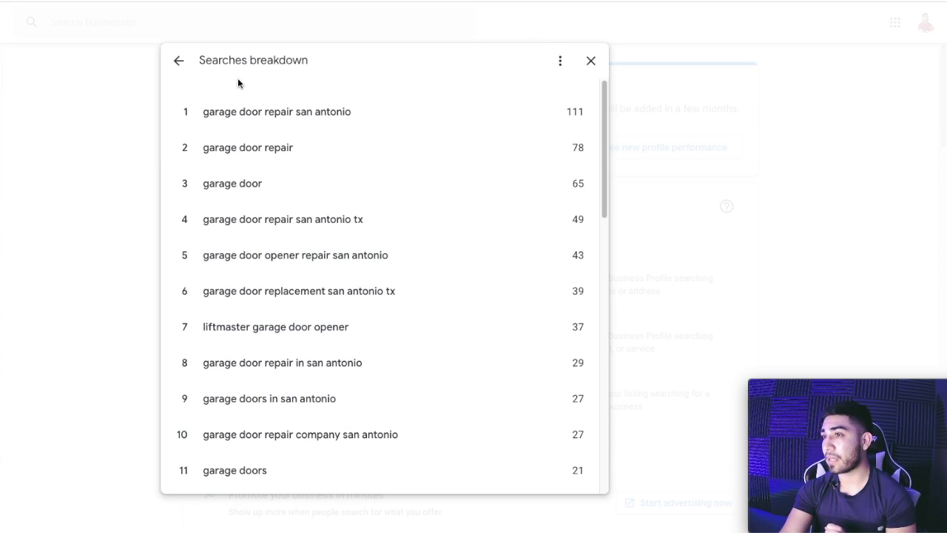
pyautogui.click(178, 60)
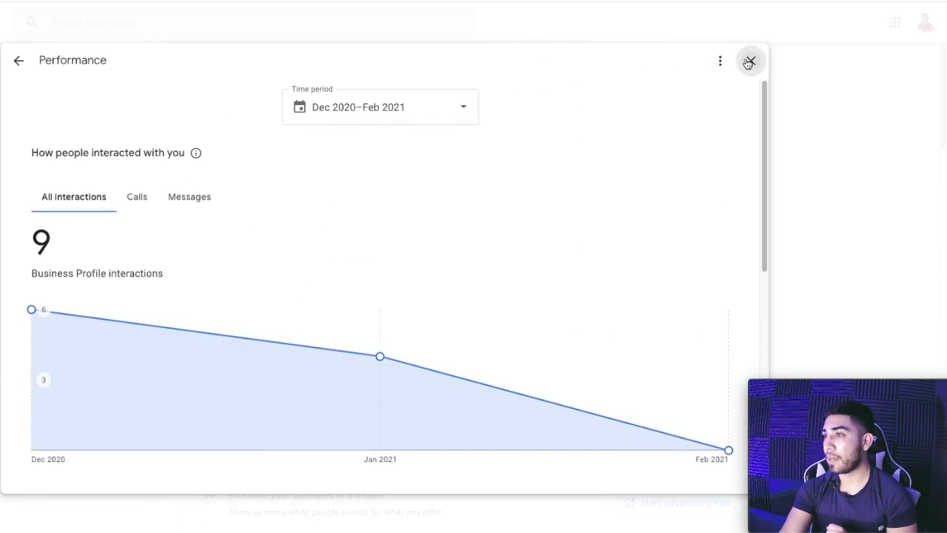
pyautogui.click(747, 61)
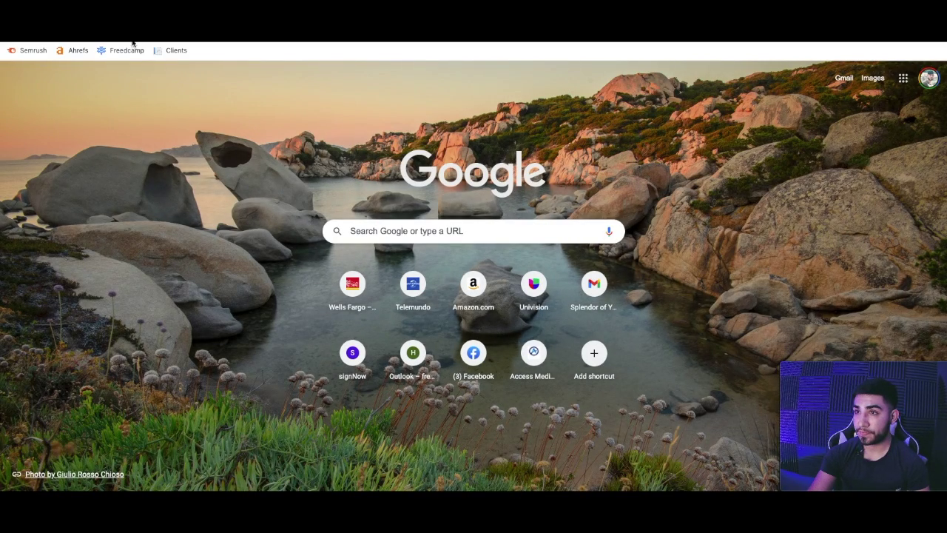
# - Search Google for "garage door repair san antonio" and show the news results
pyautogui.write('g')
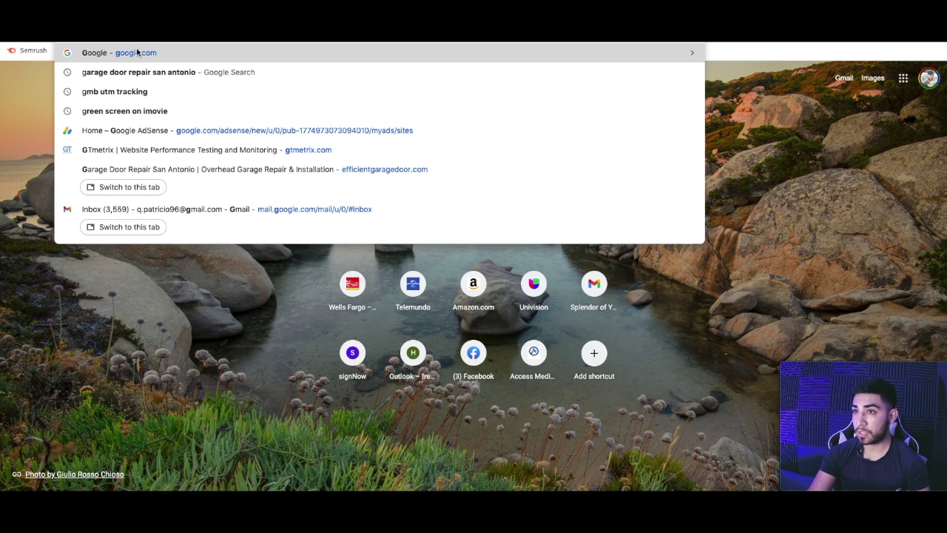
pyautogui.press('Return')
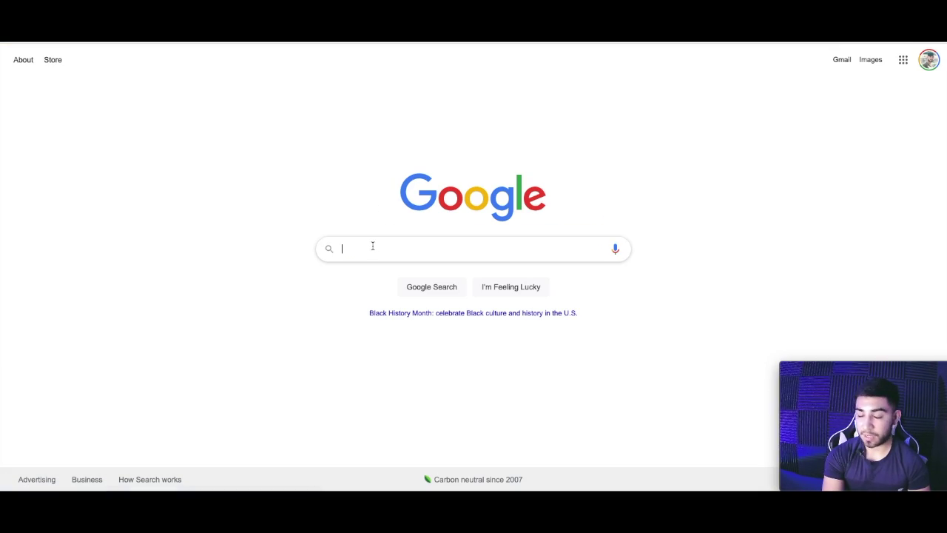
pyautogui.write('garage')
pyautogui.press('Down')
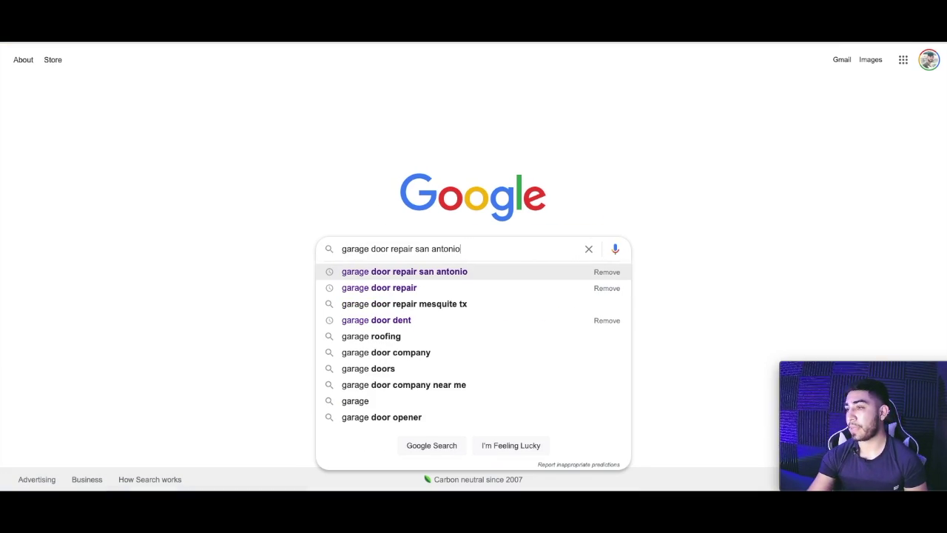
pyautogui.click(384, 275)
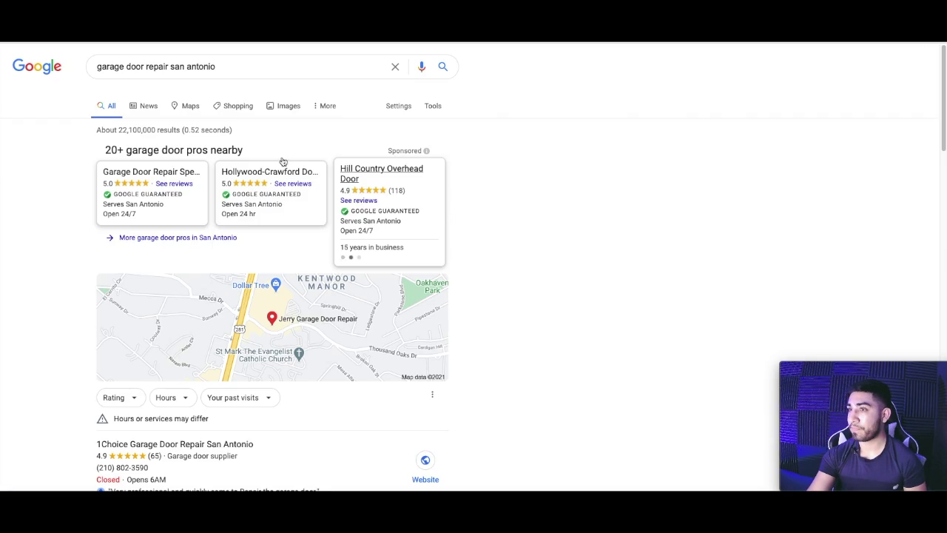
pyautogui.click(150, 109)
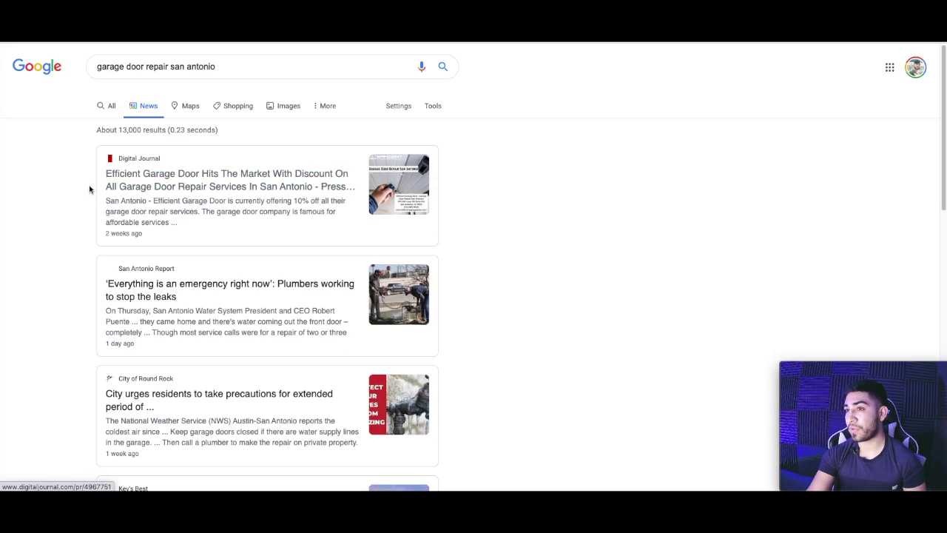
# - Open the Digital Journal press release about Efficient Garage Door's discount and review its headline and opening paragraphs
pyautogui.click(278, 189)
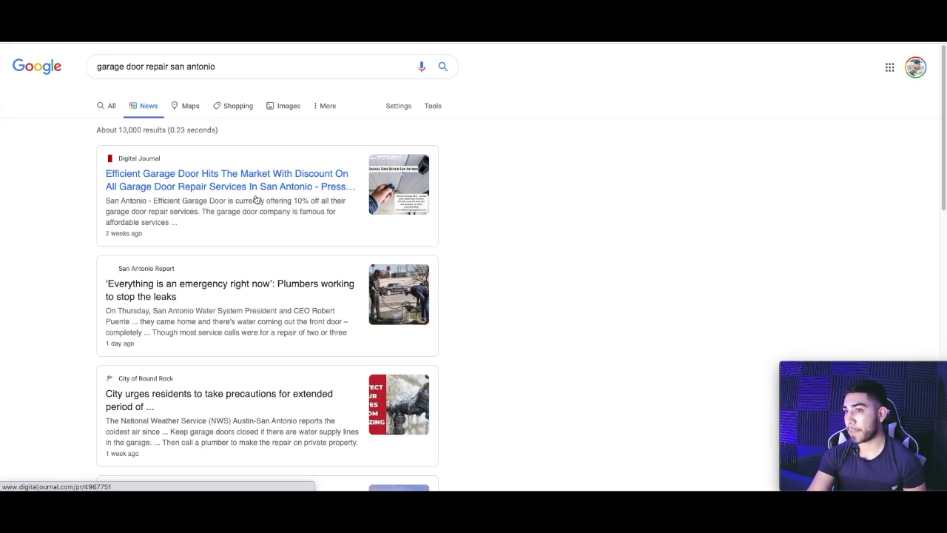
pyautogui.click(247, 188)
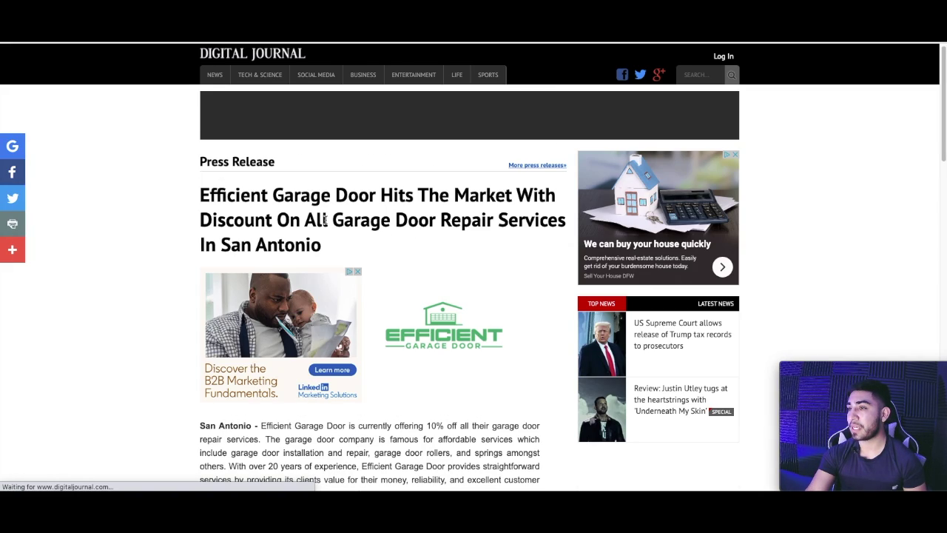
pyautogui.moveTo(338, 219); pyautogui.dragTo(356, 232)
pyautogui.click(652, 95)
pyautogui.scroll(-4, 336, 272)
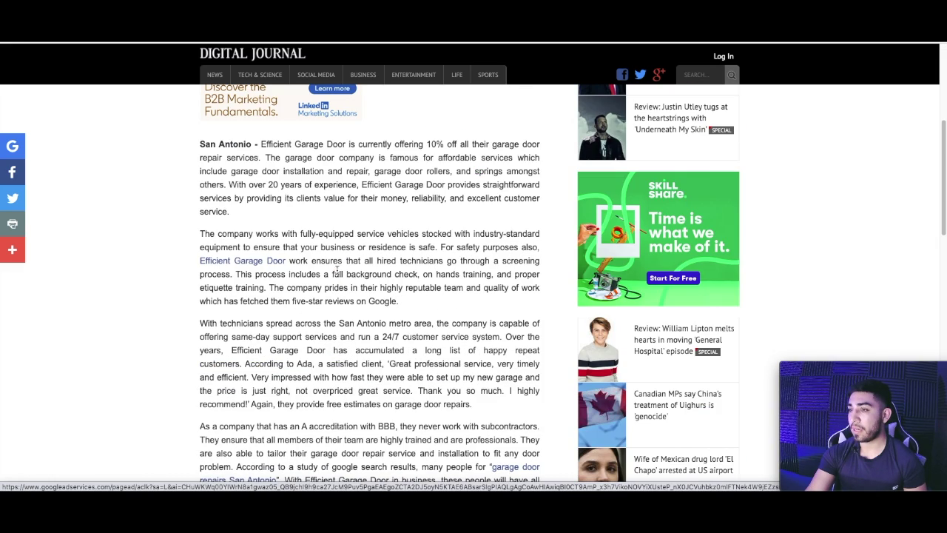
# - Examine the press release's website links, branded image and embedded business map, and return to the news results
pyautogui.click(243, 264)
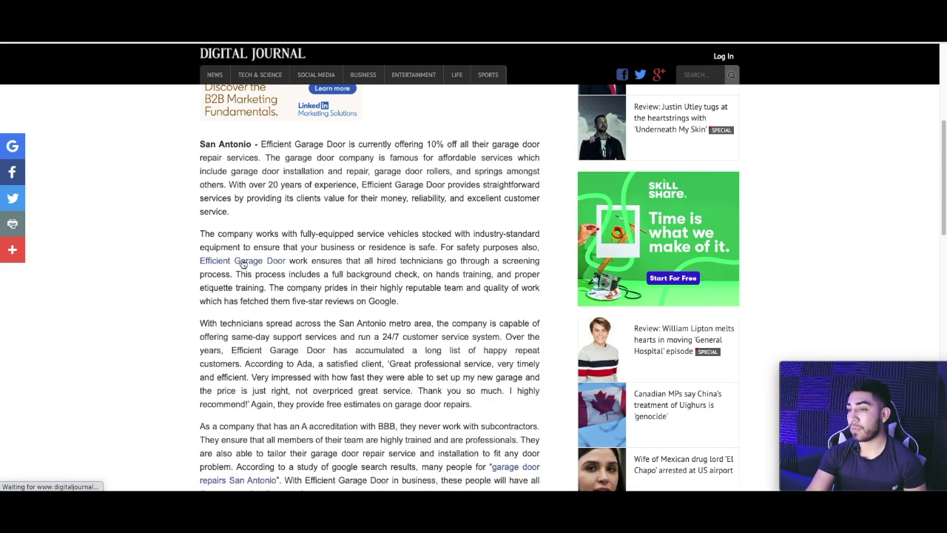
pyautogui.scroll(-3, 242, 264)
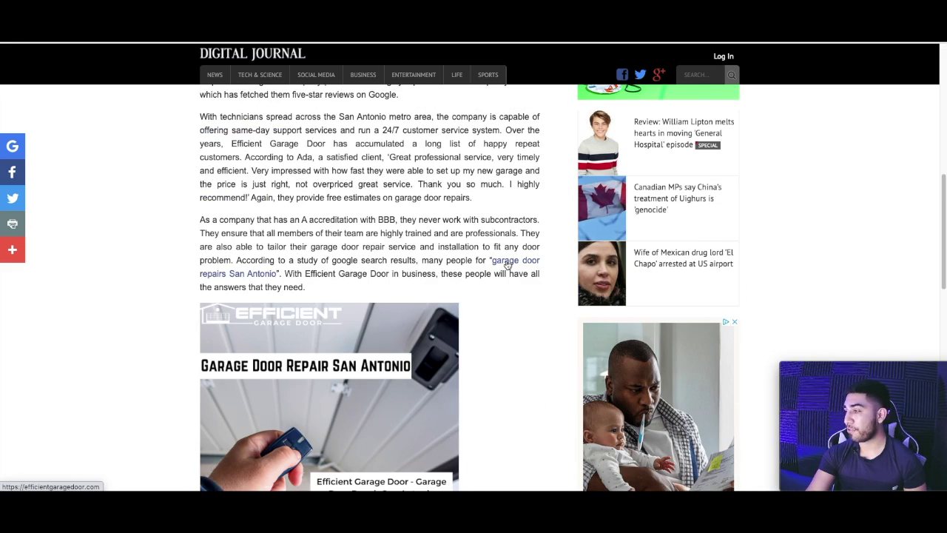
pyautogui.scroll(-1, 459, 258)
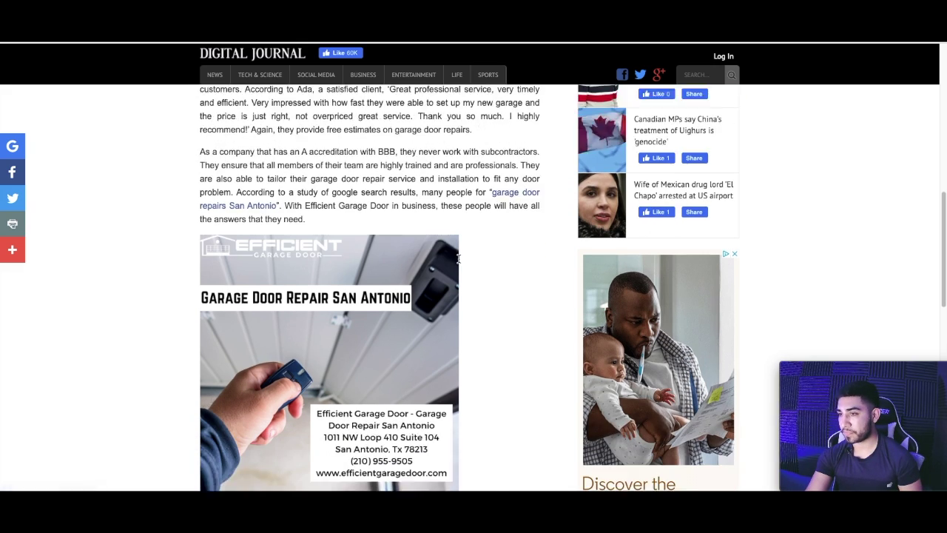
pyautogui.scroll(-1, 459, 259)
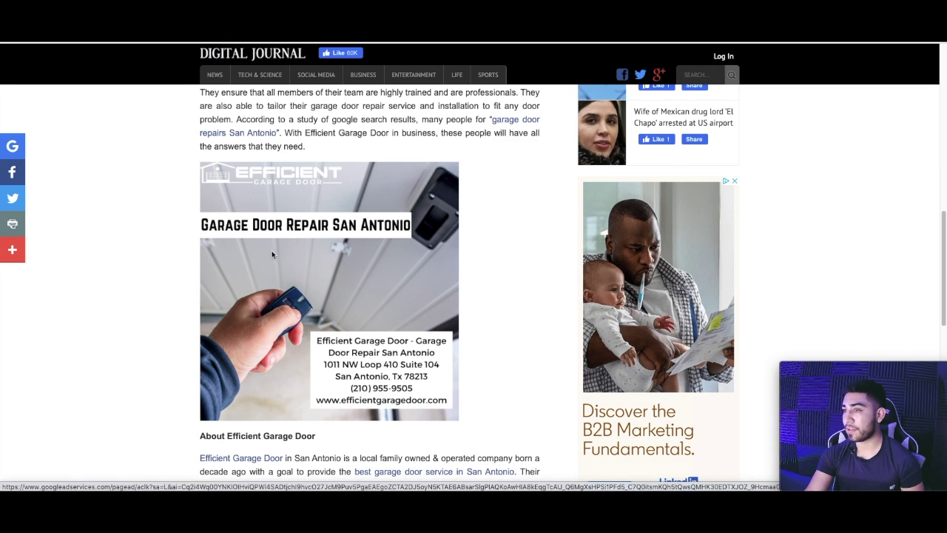
pyautogui.scroll(-4, 192, 277)
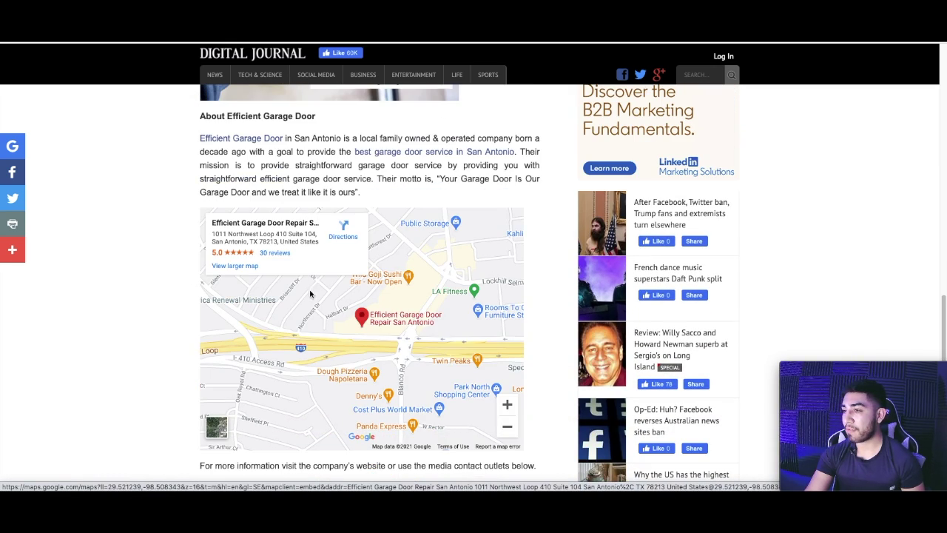
pyautogui.scroll(4, 290, 360)
pyautogui.scroll(10, 291, 363)
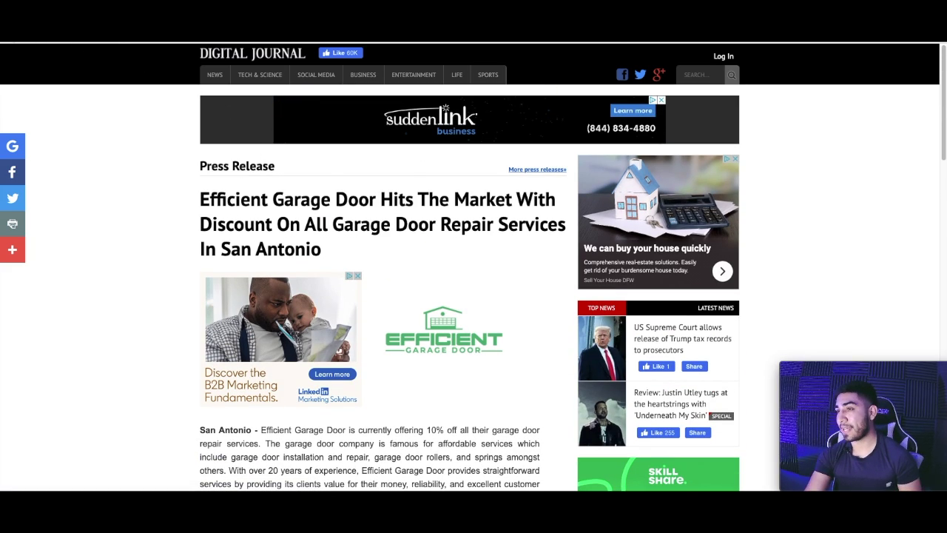
pyautogui.click(13, 37)
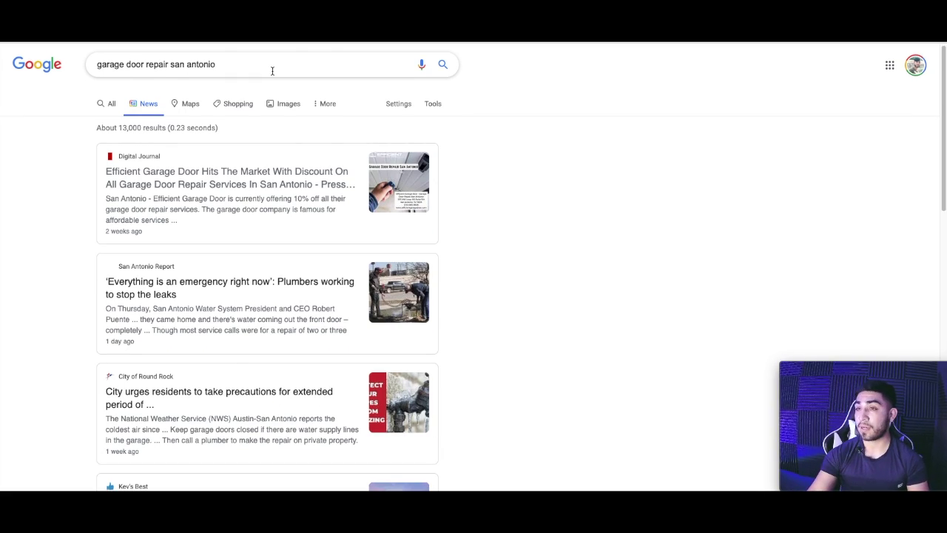
# - Search the news for "roofing company houston" and review the press releases among the results
pyautogui.doubleClick(274, 74)
pyautogui.hotkey('ctrl', 'a')
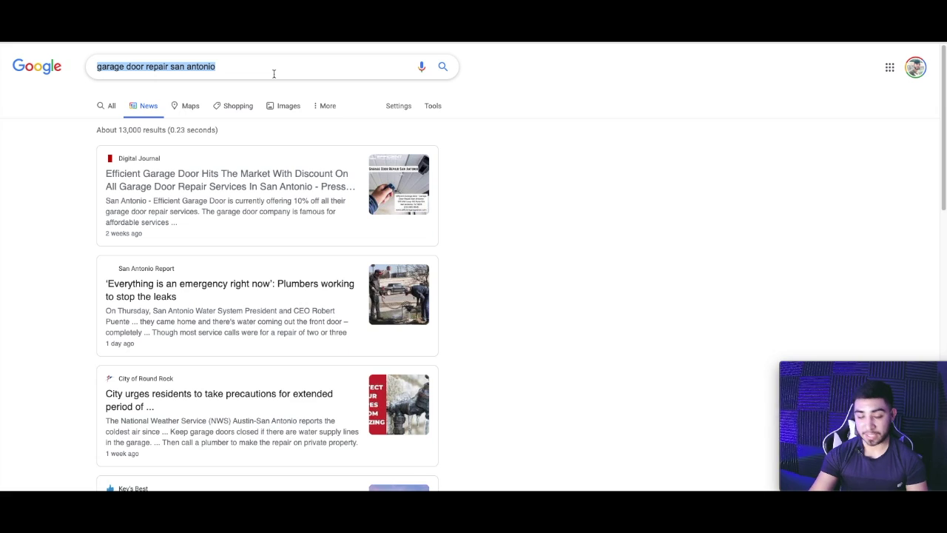
pyautogui.write('roofing compan')
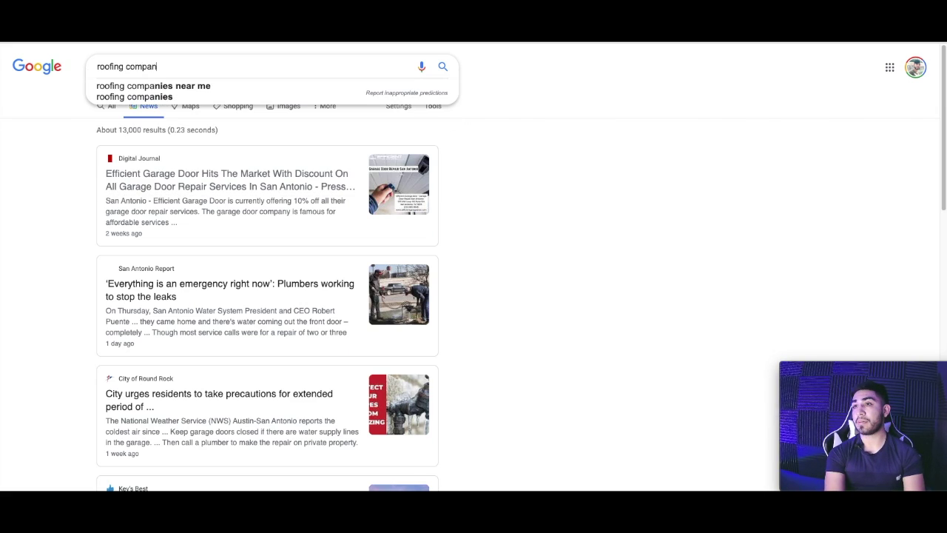
pyautogui.write('y houston')
pyautogui.press('Return')
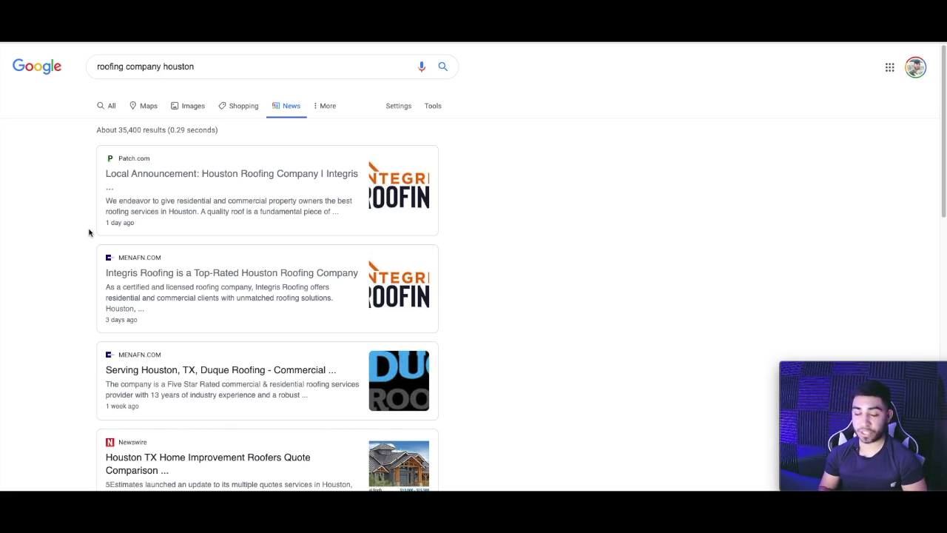
pyautogui.scroll(-1, 68, 314)
pyautogui.scroll(1, 67, 313)
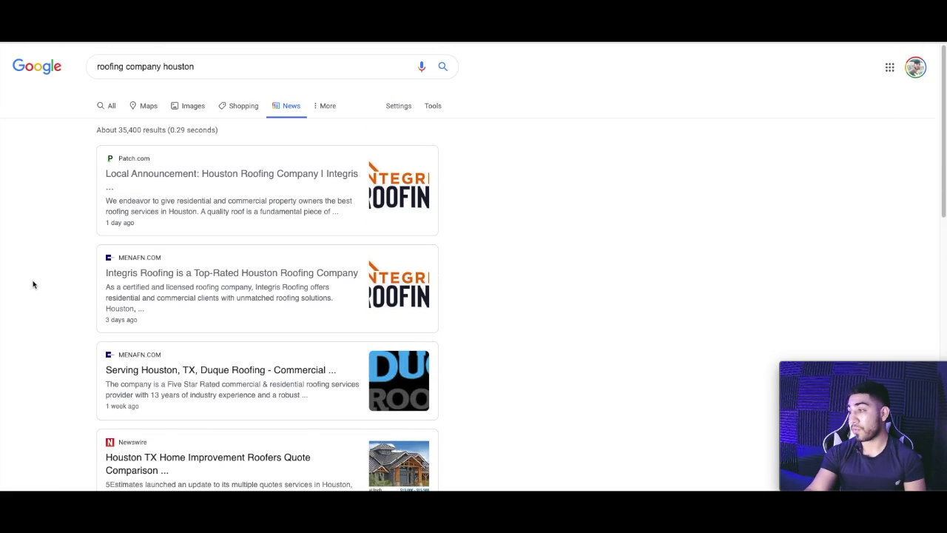
# - Search the news for "locksmith dallas" and examine the whole first page of results for company press releases
pyautogui.tripleClick(216, 65)
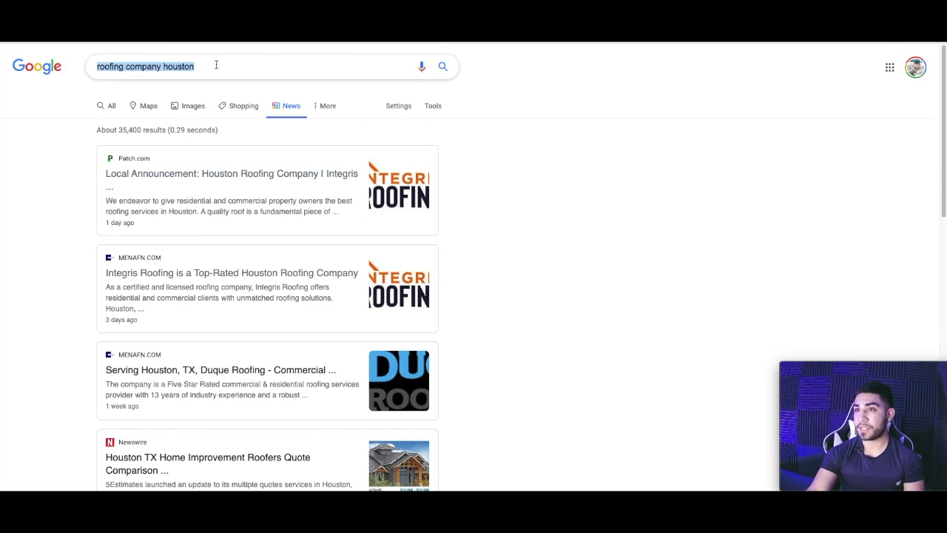
pyautogui.write('lo')
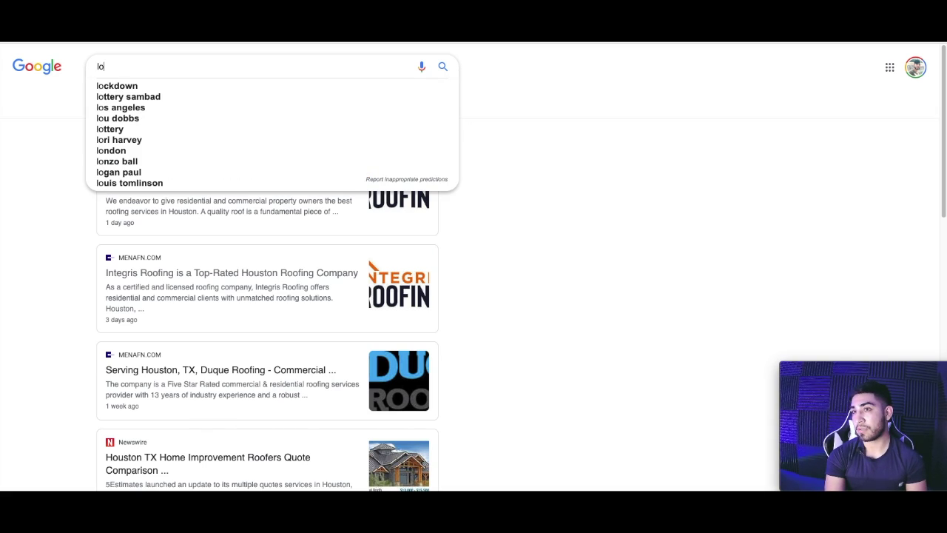
pyautogui.write('cksmith dallas')
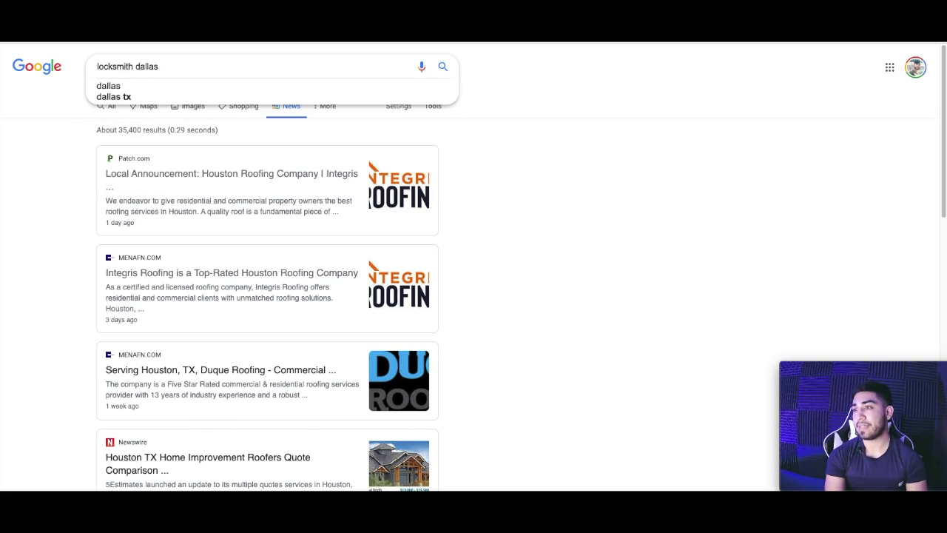
pyautogui.press('Return')
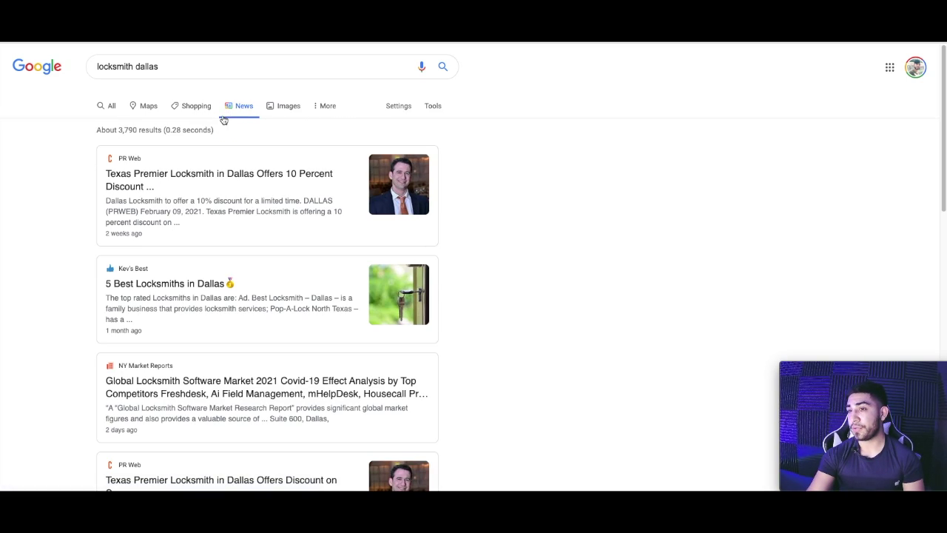
pyautogui.scroll(-1, 118, 221)
pyautogui.scroll(-1, 119, 221)
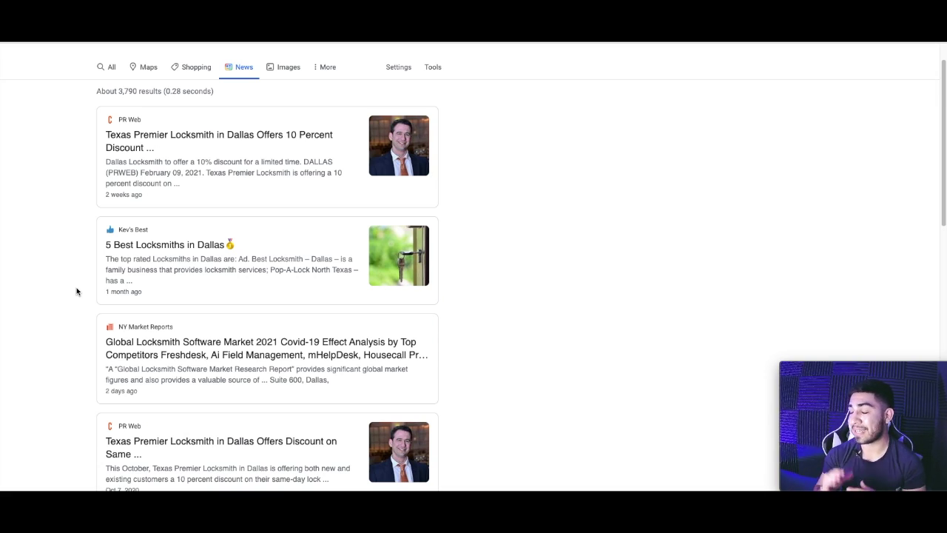
pyautogui.scroll(-1, 76, 288)
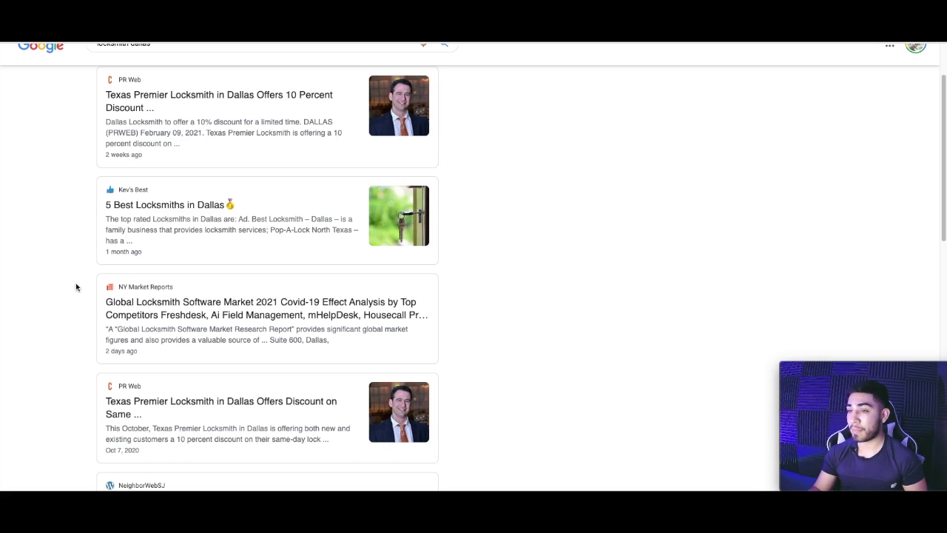
pyautogui.scroll(-5, 78, 289)
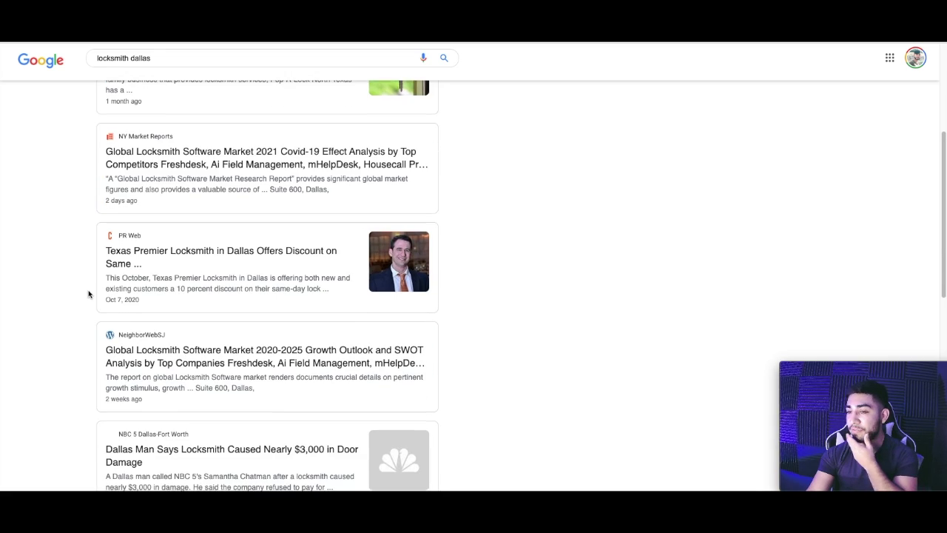
pyautogui.scroll(-6, 88, 295)
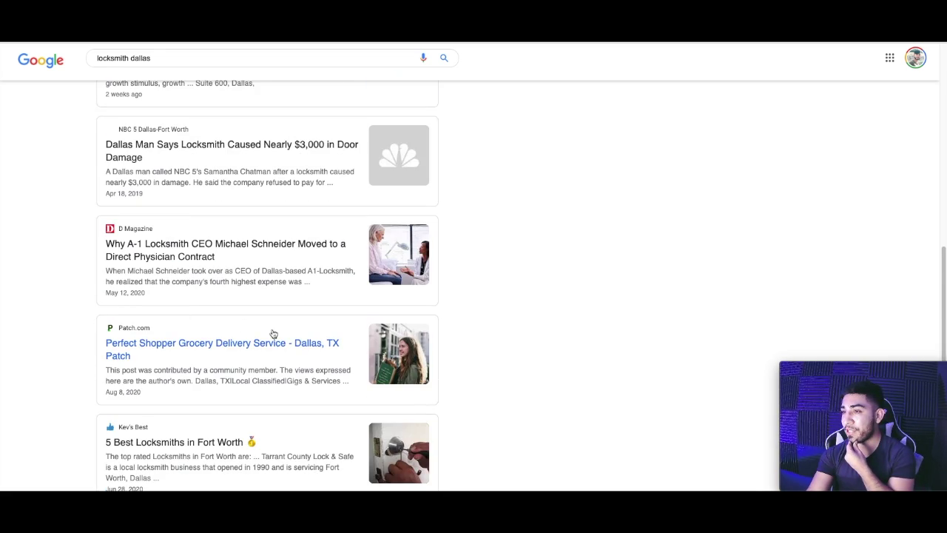
pyautogui.scroll(-5, 143, 265)
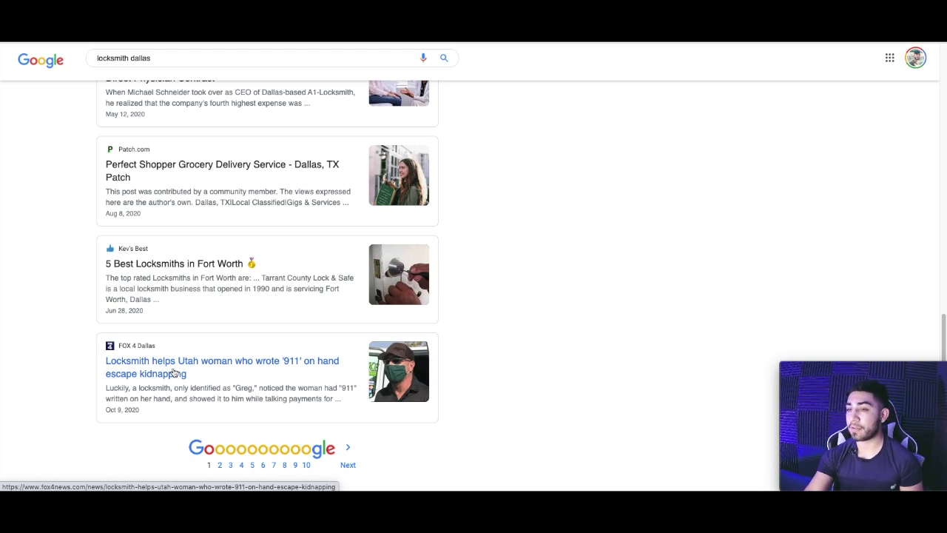
pyautogui.scroll(15, 174, 372)
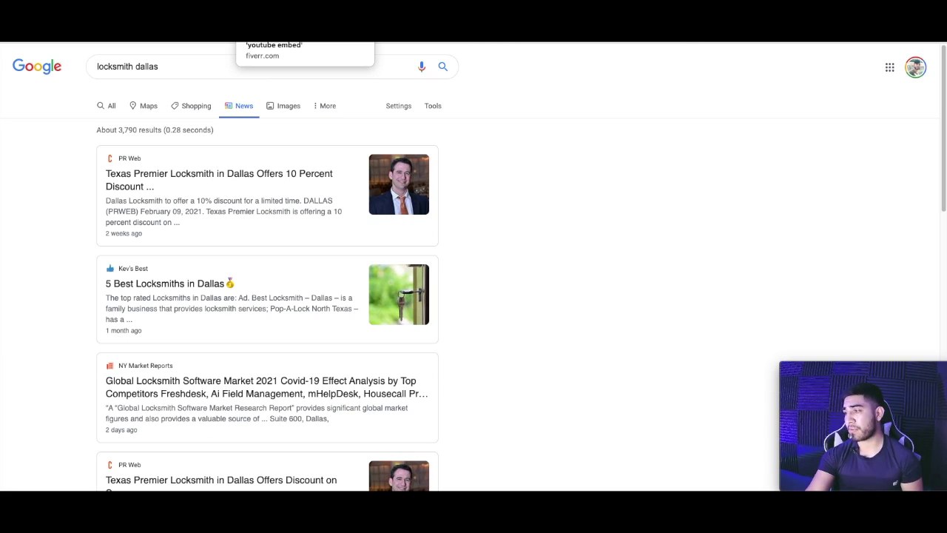
# - Switch to the open Fiverr search for "youtube embed" and review the video embedding gigs
pyautogui.click(273, 34)
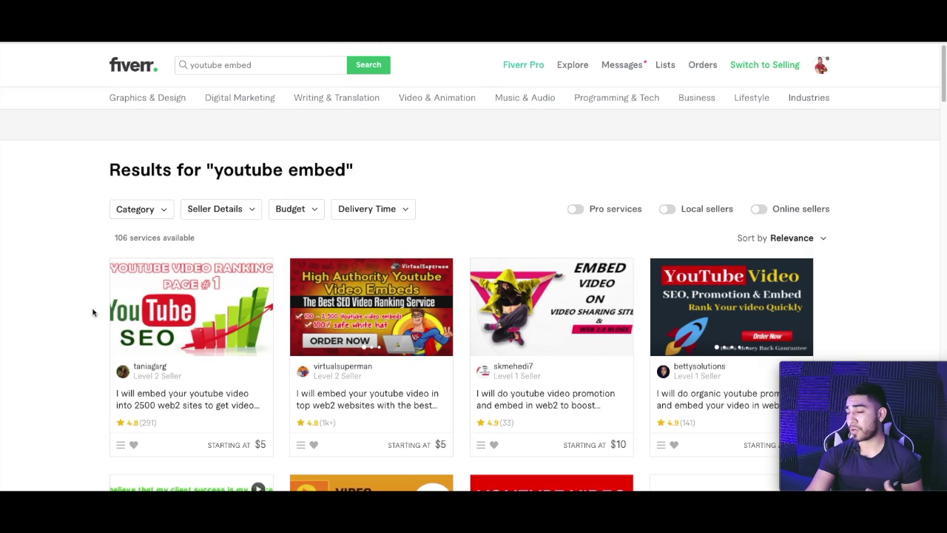
pyautogui.scroll(-1, 66, 285)
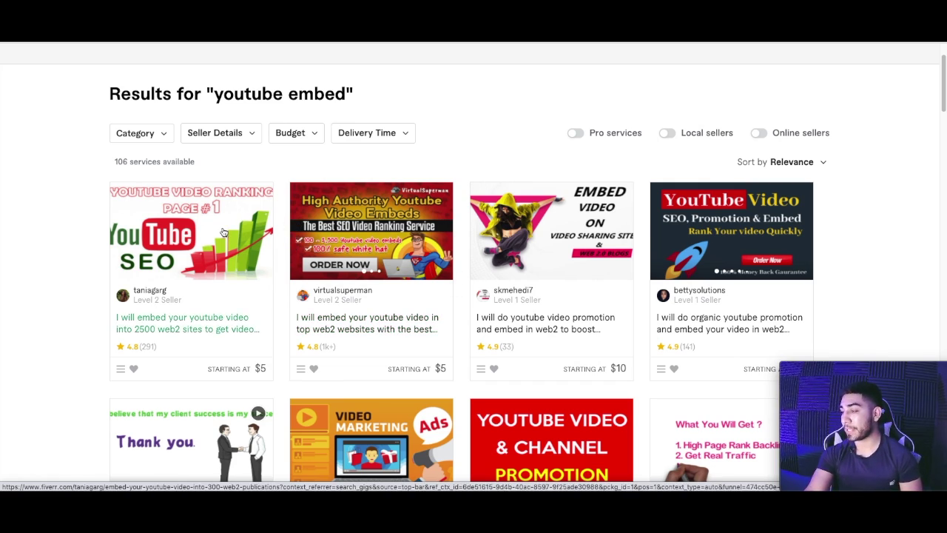
# - Switch to the Efficient Garage Door WordPress blog and review its garage door panel post, contextual links and profile links
pyautogui.click(418, 29)
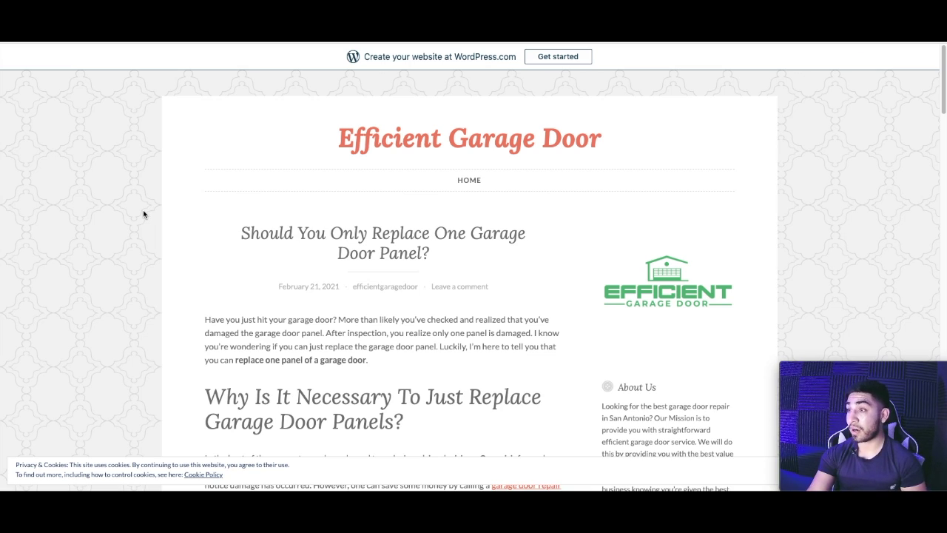
pyautogui.scroll(-5, 143, 209)
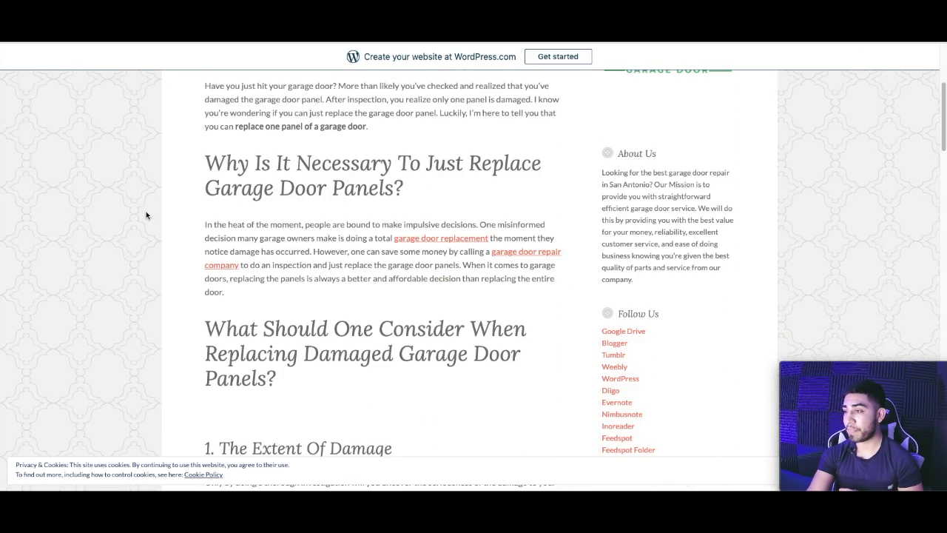
pyautogui.scroll(4, 147, 211)
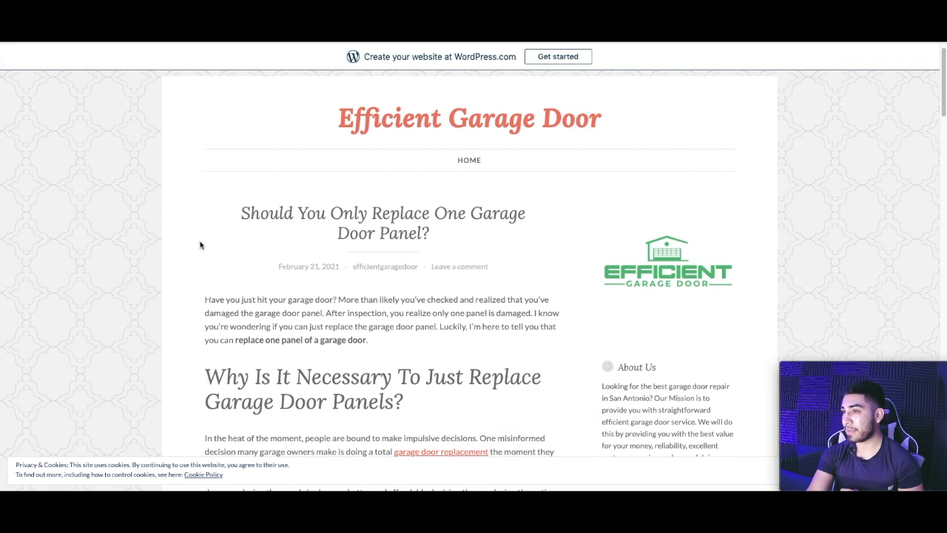
pyautogui.scroll(1, 160, 272)
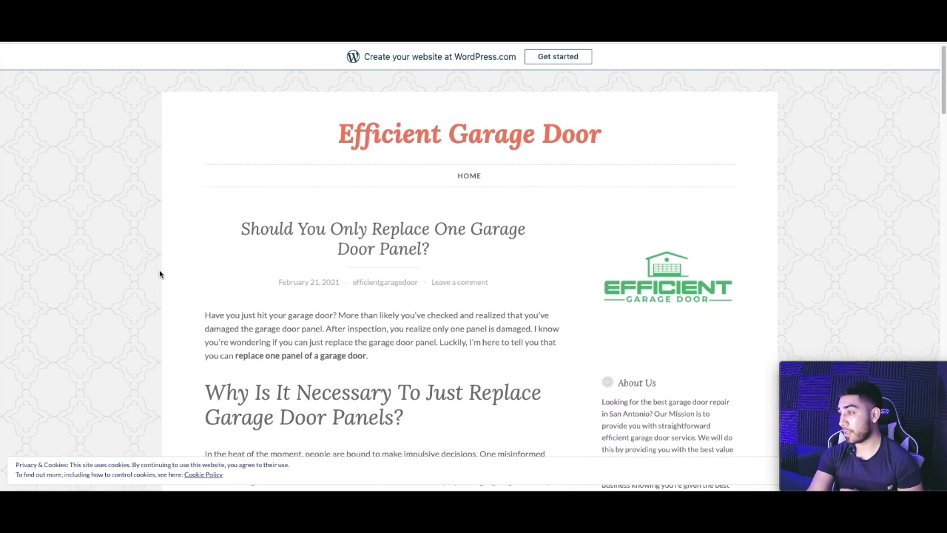
# - Examine the one-panel replacement article's headings, body text and in-text service links, along with the Follow Us profile list beside it
pyautogui.scroll(-1, 159, 274)
pyautogui.scroll(-1, 159, 274)
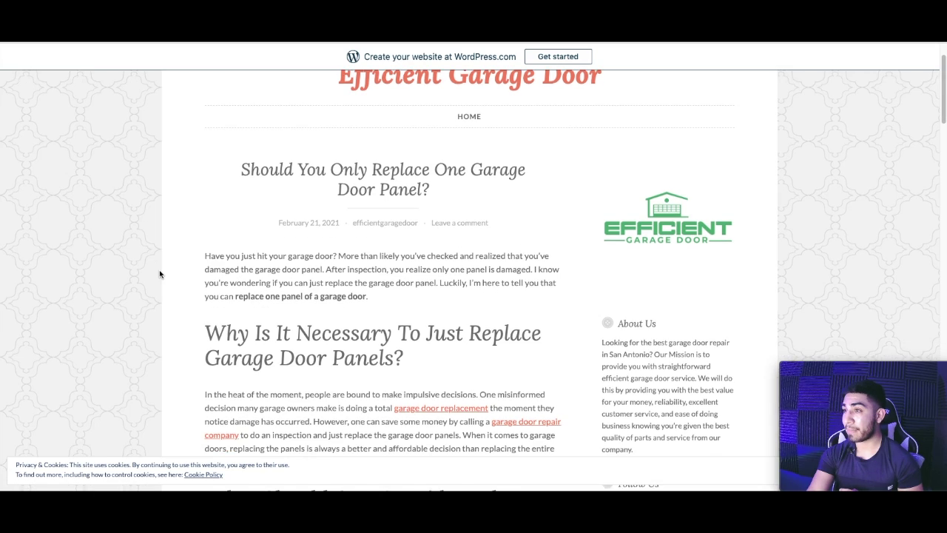
pyautogui.scroll(2, 159, 274)
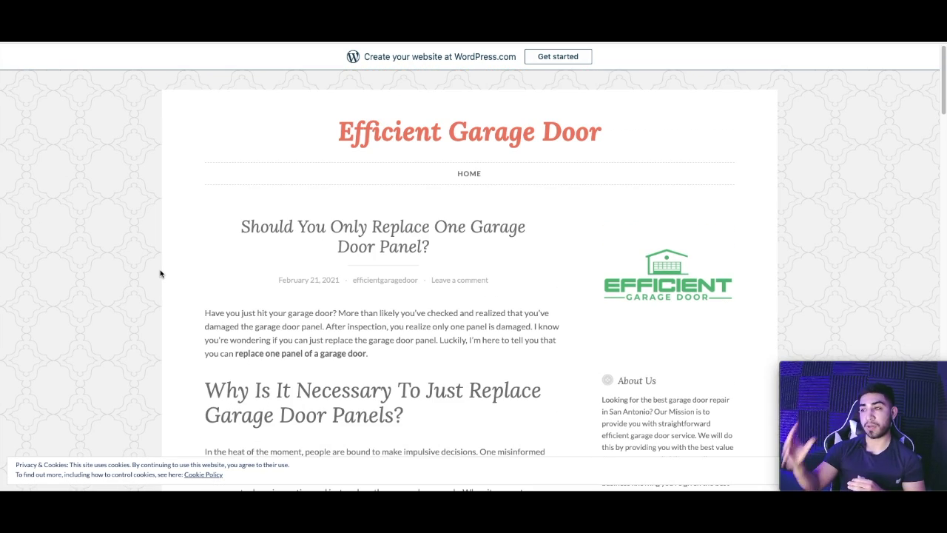
pyautogui.scroll(-6, 270, 239)
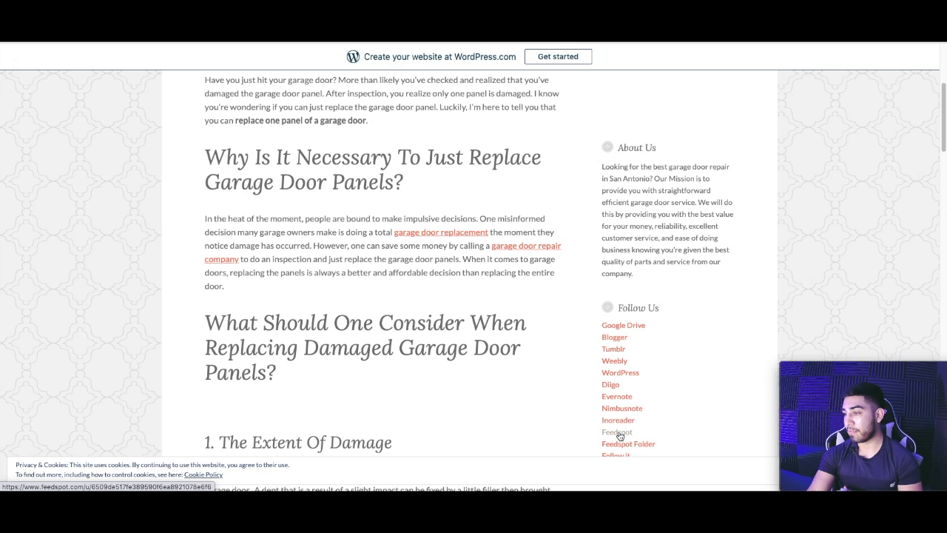
pyautogui.scroll(-10, 208, 296)
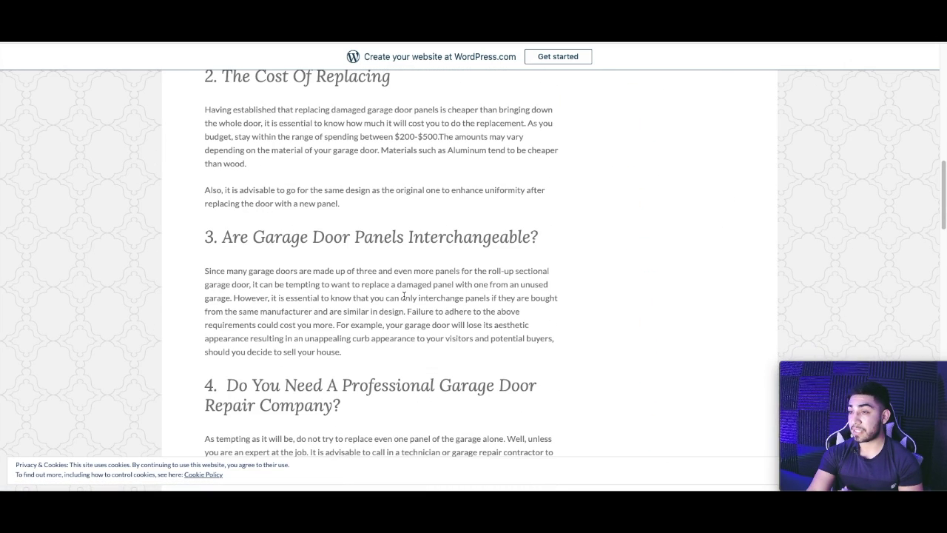
pyautogui.scroll(15, 333, 248)
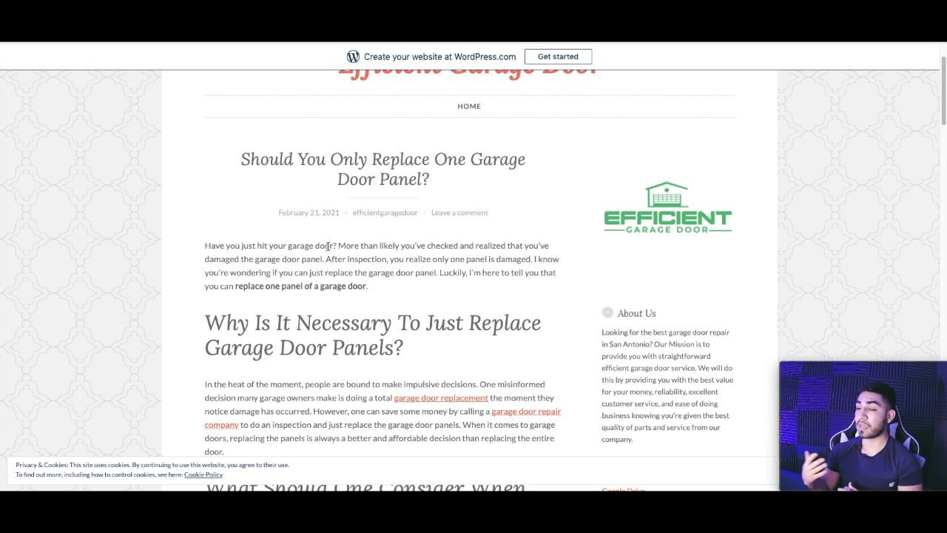
pyautogui.scroll(-2, 328, 246)
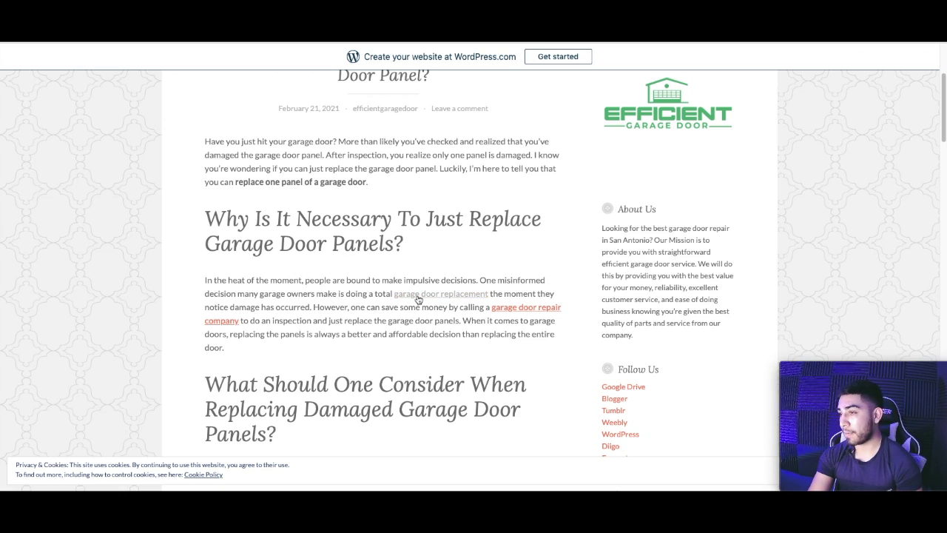
pyautogui.scroll(-12, 518, 315)
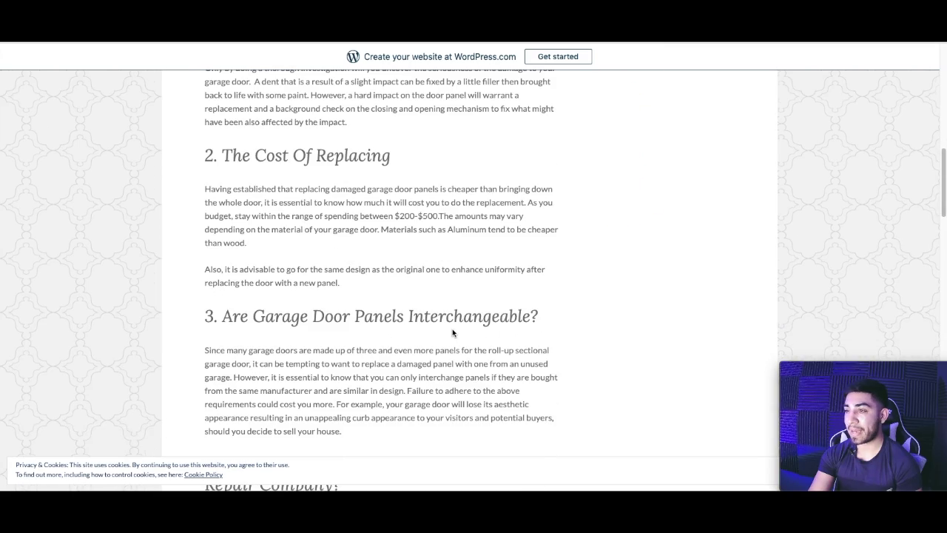
pyautogui.scroll(15, 436, 329)
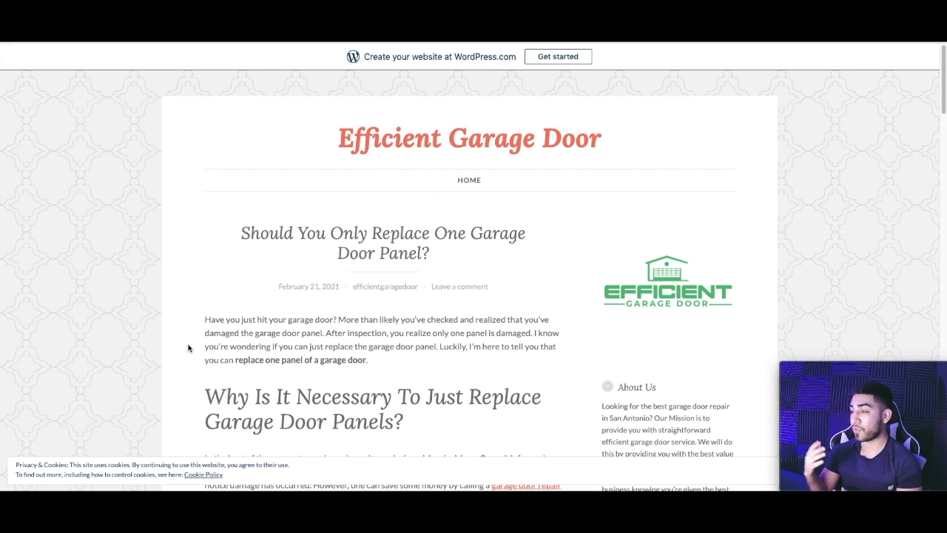
pyautogui.scroll(-2, 188, 347)
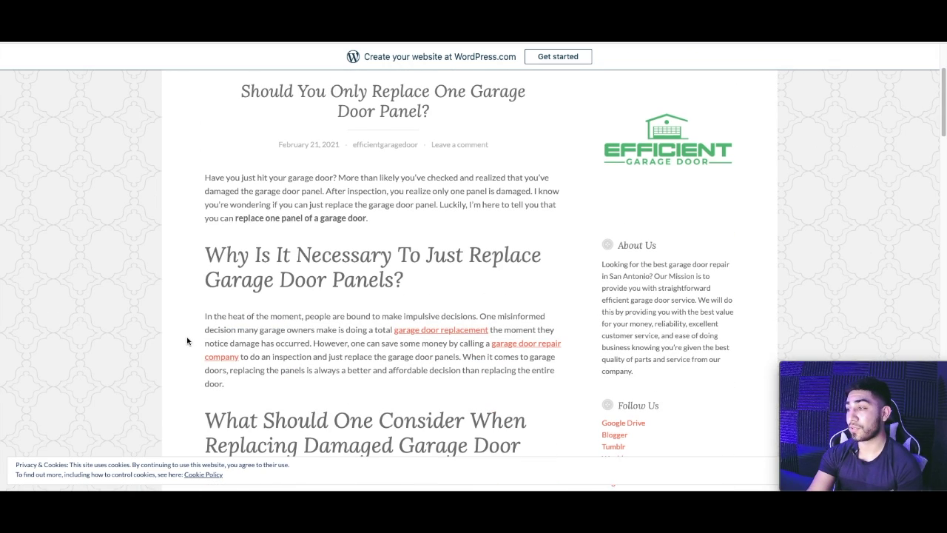
pyautogui.scroll(-4, 187, 341)
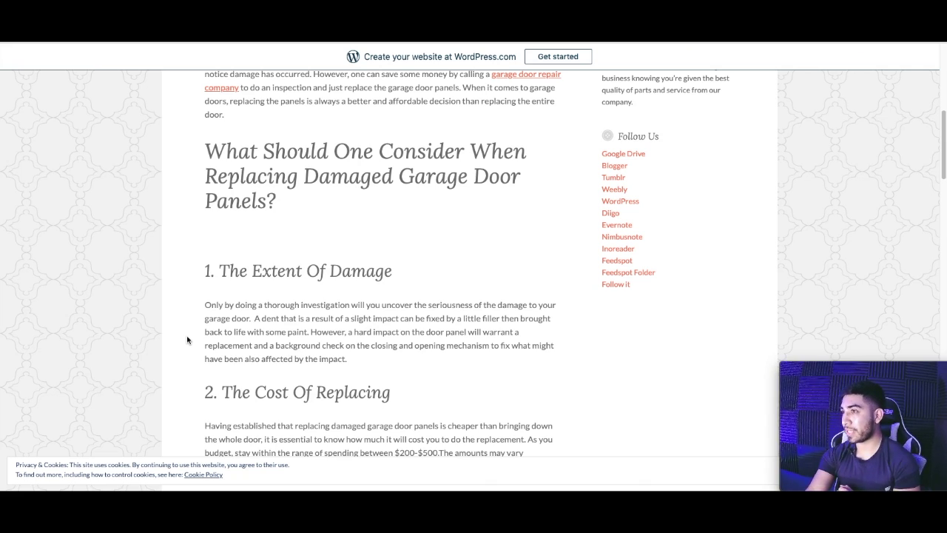
pyautogui.scroll(-1, 198, 292)
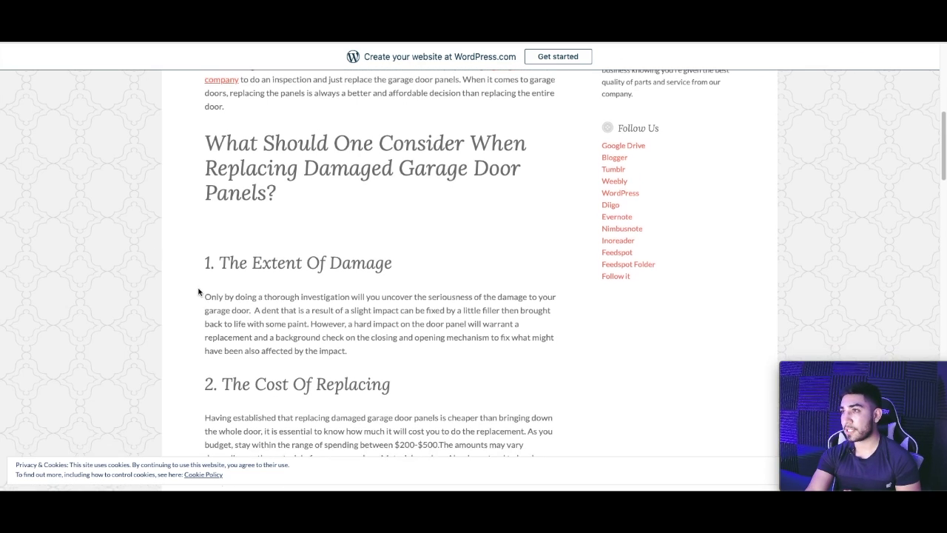
pyautogui.scroll(-1, 198, 291)
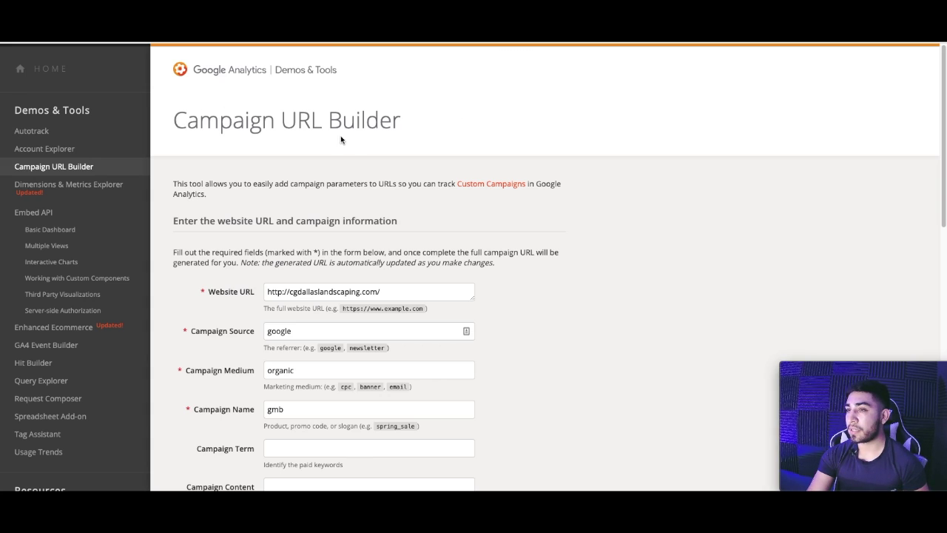
# - Switch to the Campaign URL Builder, review its website URL, source, medium and campaign name entries, and highlight the generated campaign URL
pyautogui.moveTo(177, 124); pyautogui.dragTo(406, 125)
pyautogui.click(409, 126)
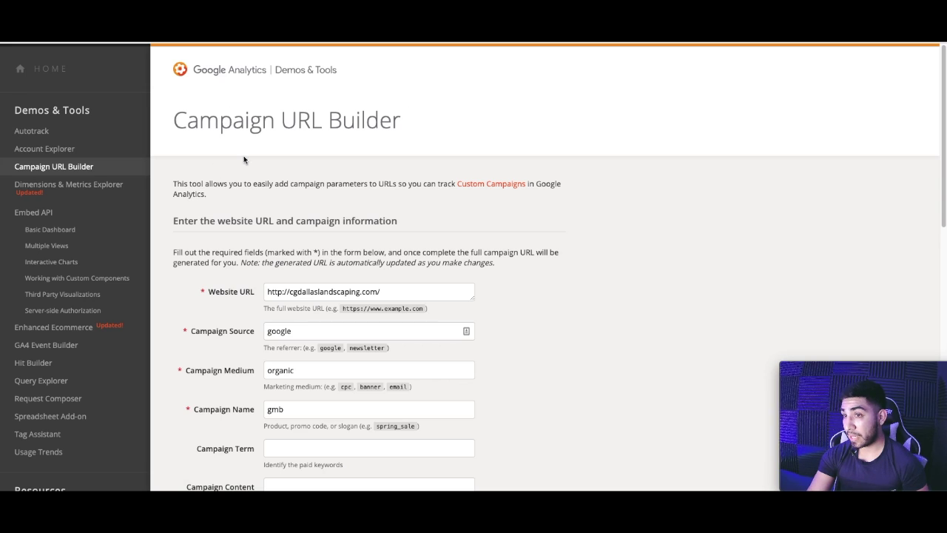
pyautogui.scroll(-2, 581, 280)
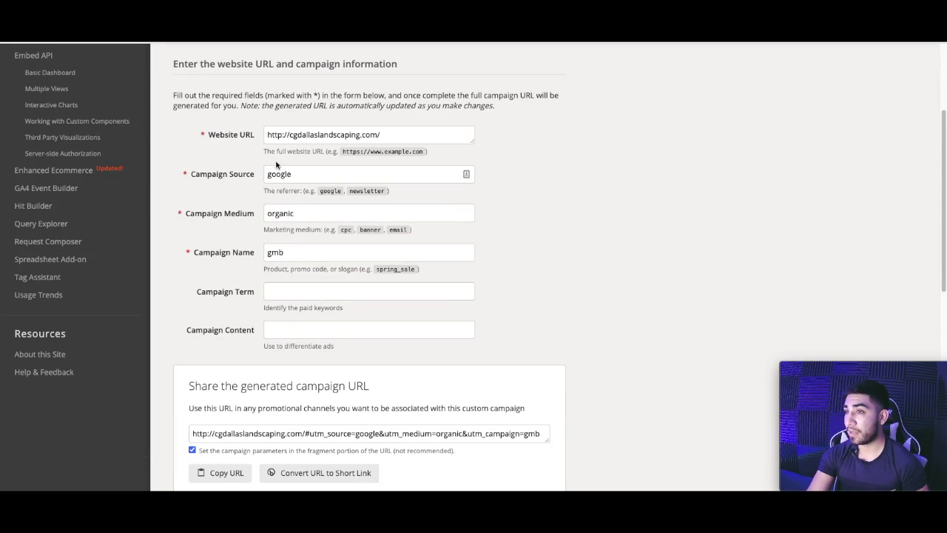
pyautogui.click(402, 135)
pyautogui.moveTo(402, 134); pyautogui.dragTo(245, 134)
pyautogui.click(249, 165)
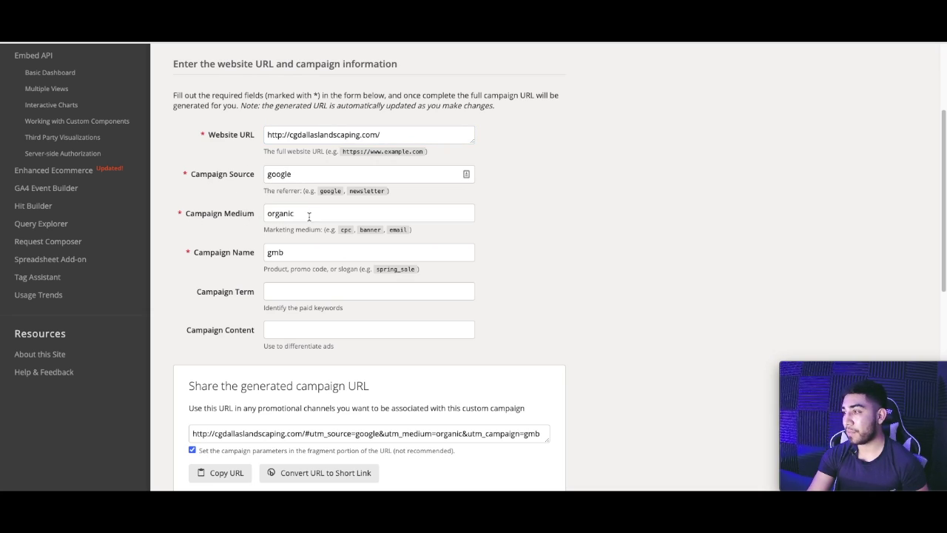
pyautogui.moveTo(287, 255); pyautogui.dragTo(250, 256)
pyautogui.click(252, 271)
pyautogui.scroll(-3, 247, 296)
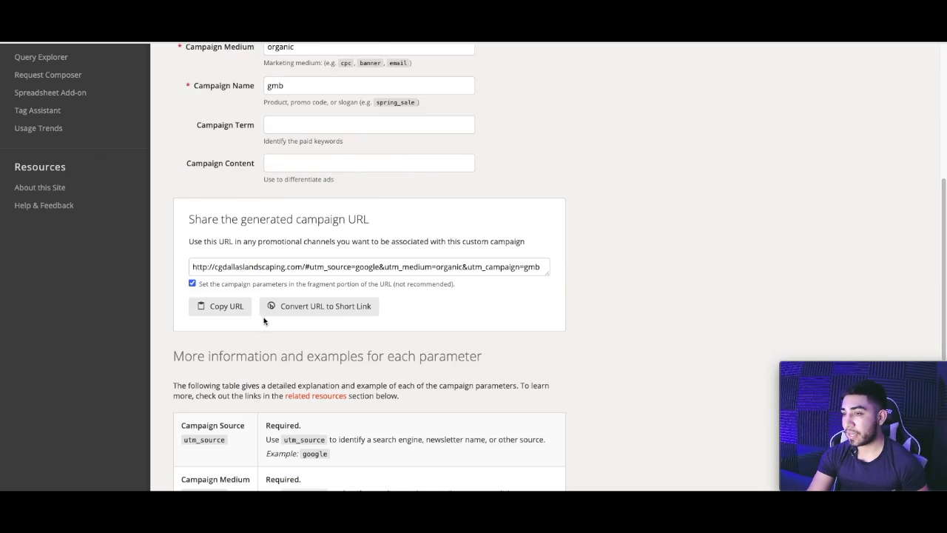
pyautogui.moveTo(189, 268); pyautogui.dragTo(546, 269)
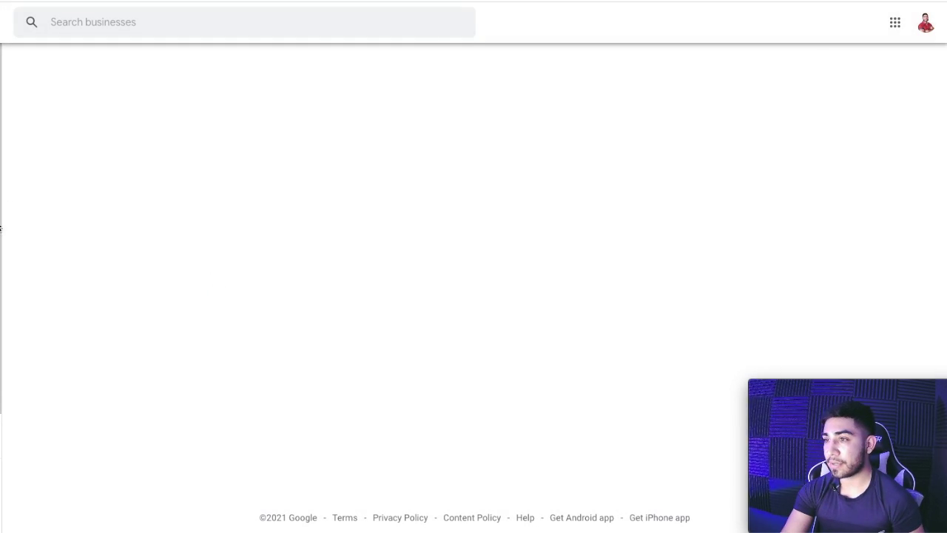
# - Switch to the garage door company's Google My Business info page and find its website link with the UTM parameters
pyautogui.scroll(-5, 300, 283)
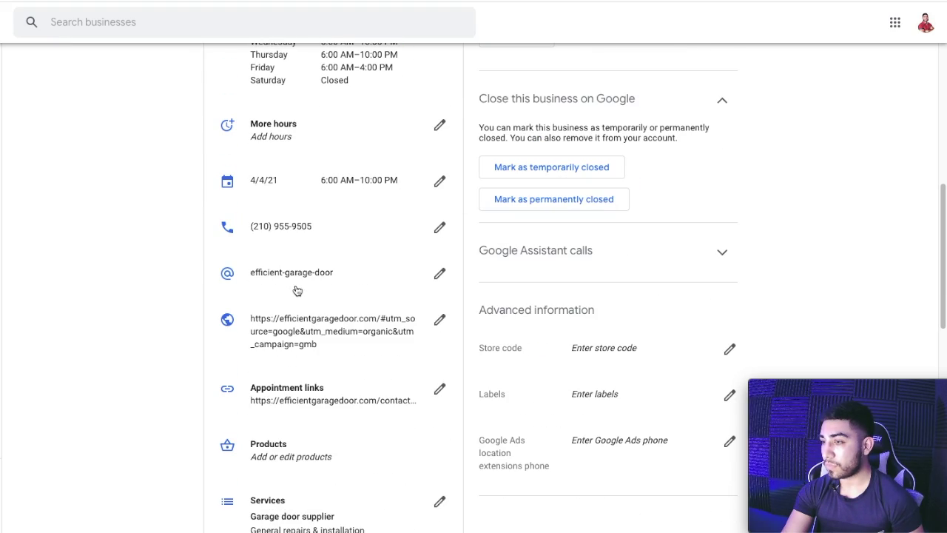